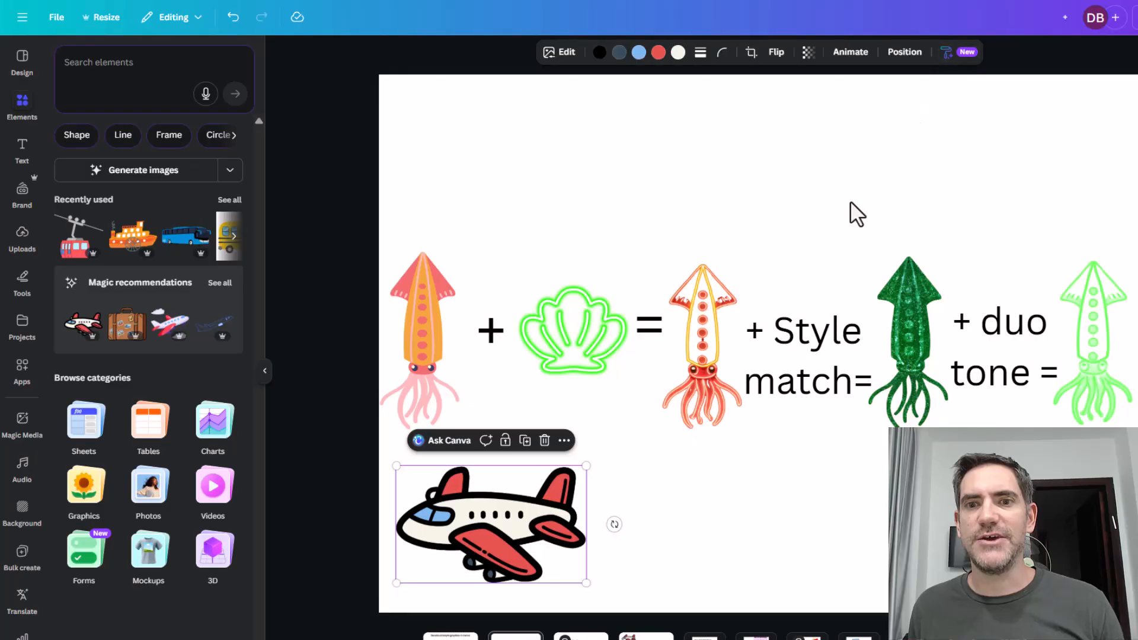
Copy the art style of the neon green shell and apply it to the red-and-white airplane.
left_click(565, 57)
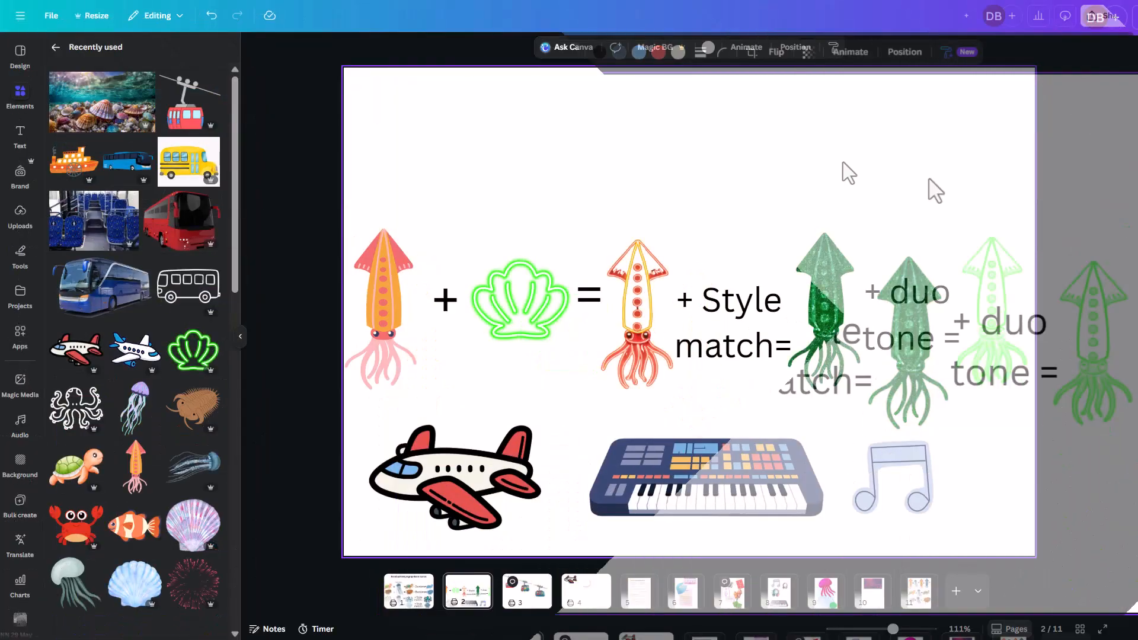
left_click(500, 312)
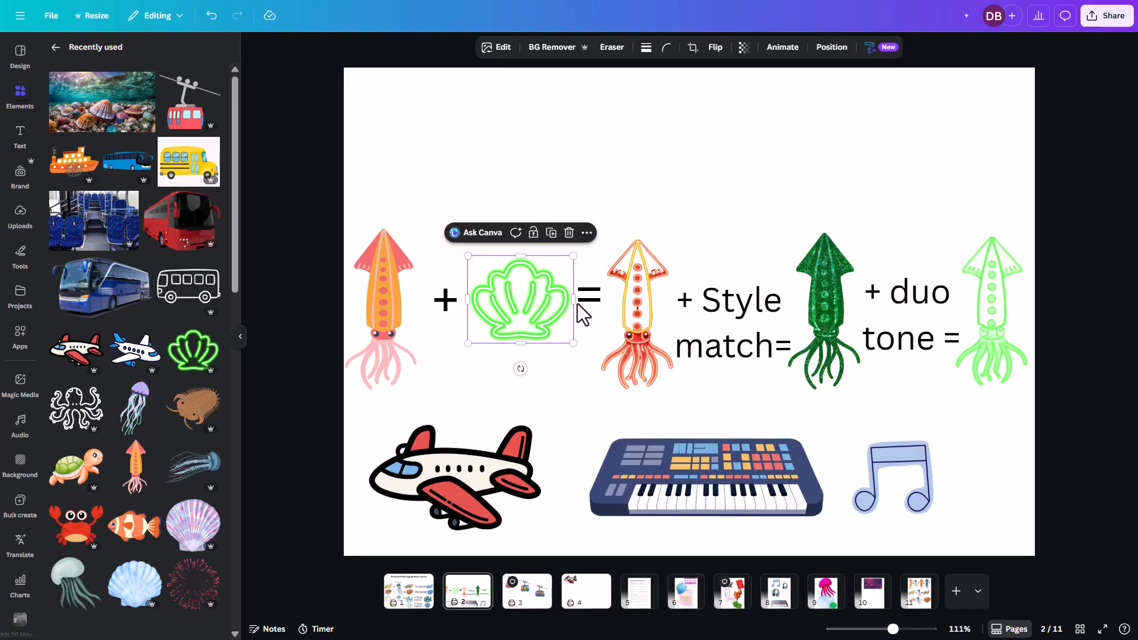
left_click(871, 49)
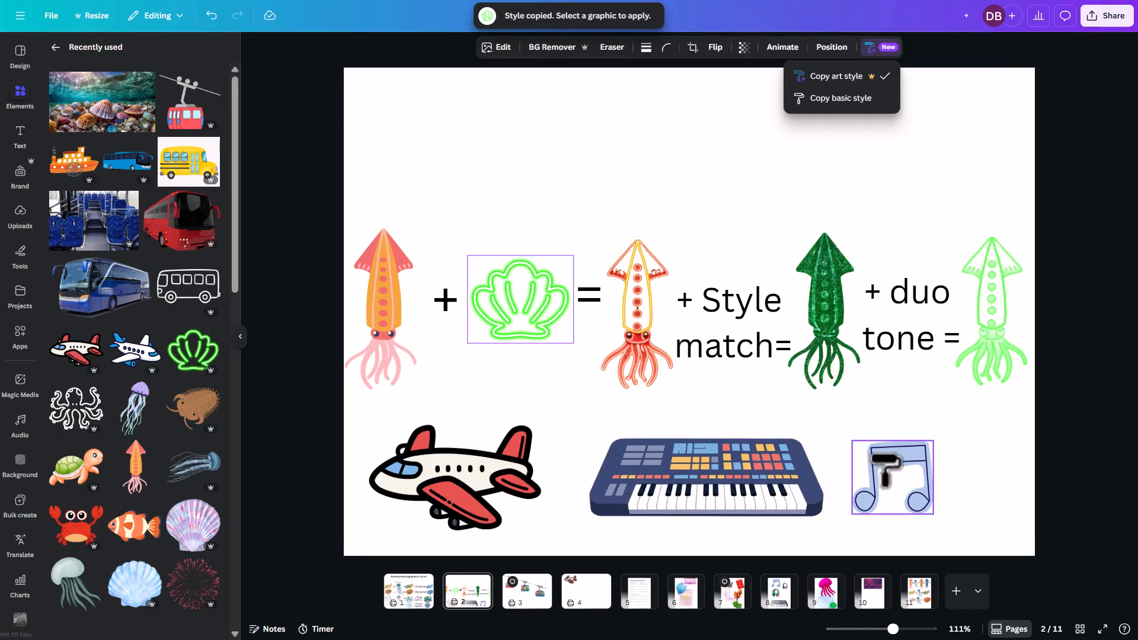
left_click(459, 490)
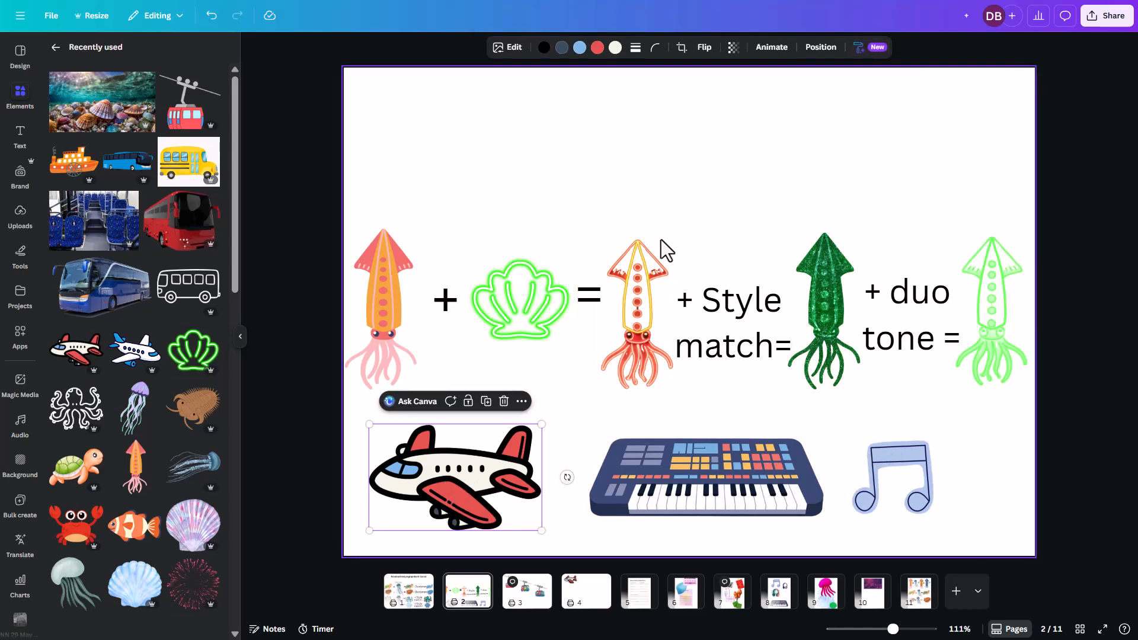
Copy the neon shell's art style again and apply it to the electronic keyboard graphic.
left_click(568, 286)
left_click(887, 47)
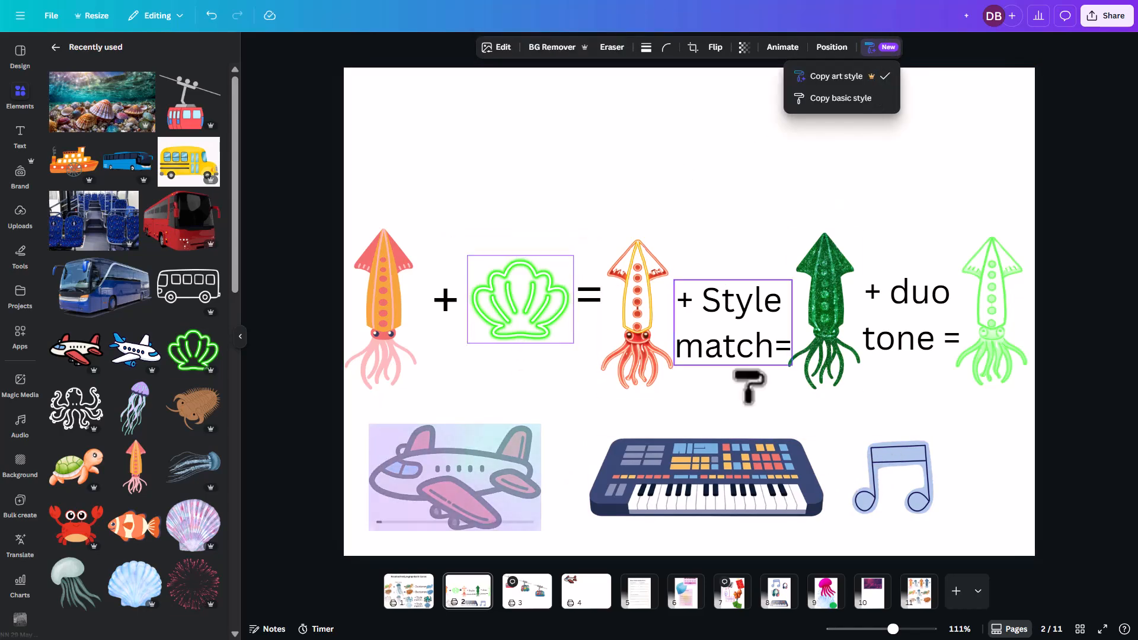
left_click(719, 481)
Copy the neon shell's art style and apply it to the blue music note.
left_click(534, 292)
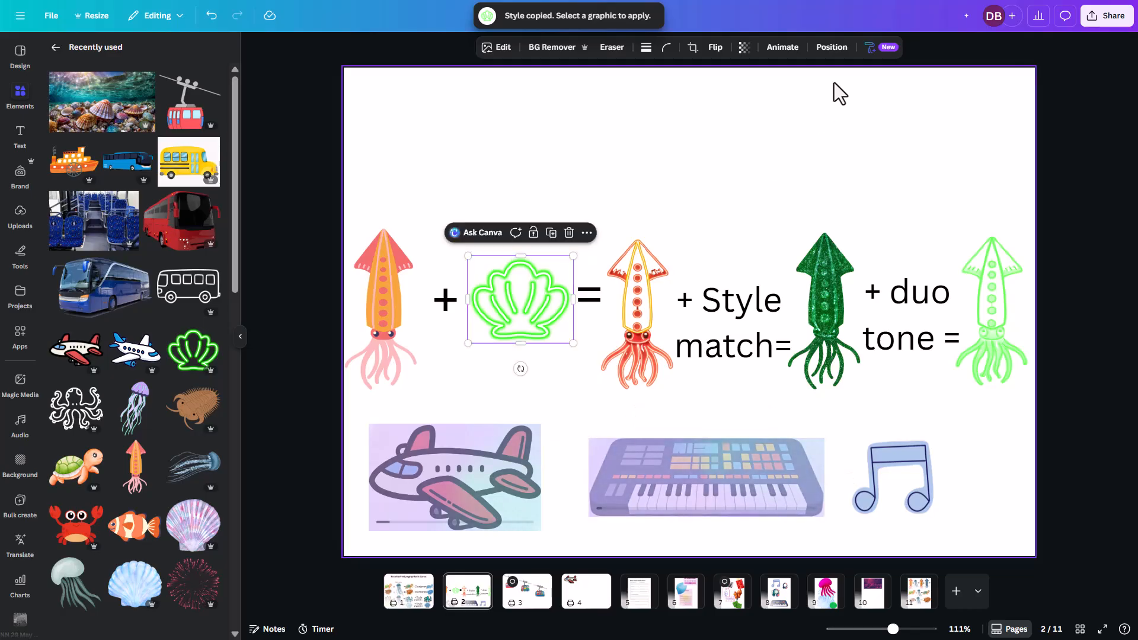
left_click(884, 49)
left_click(892, 471)
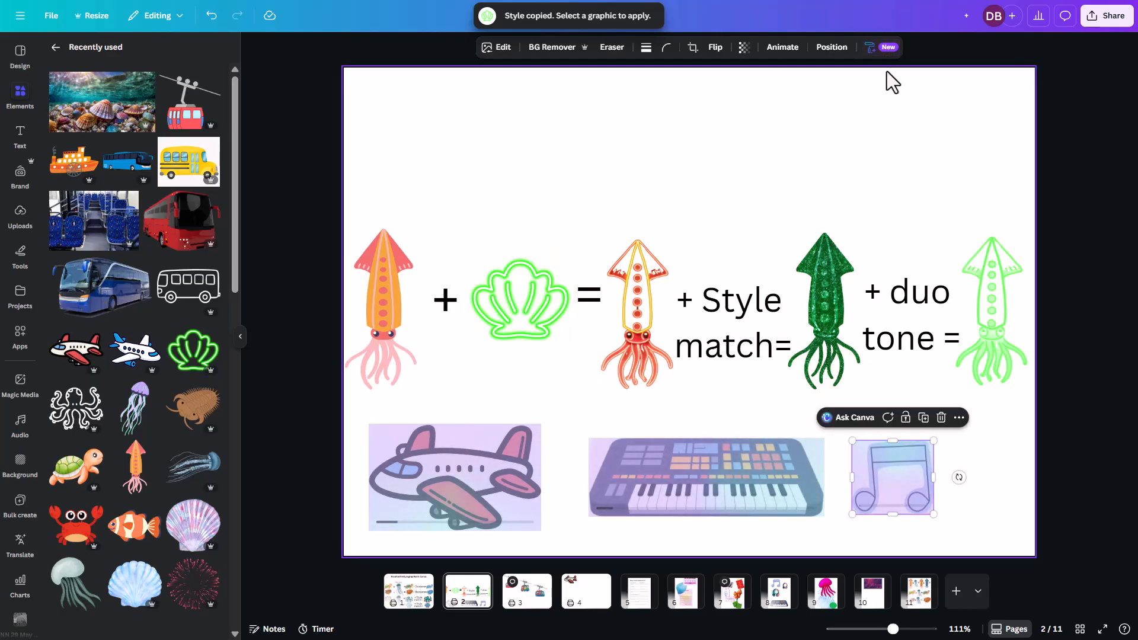
left_click(887, 49)
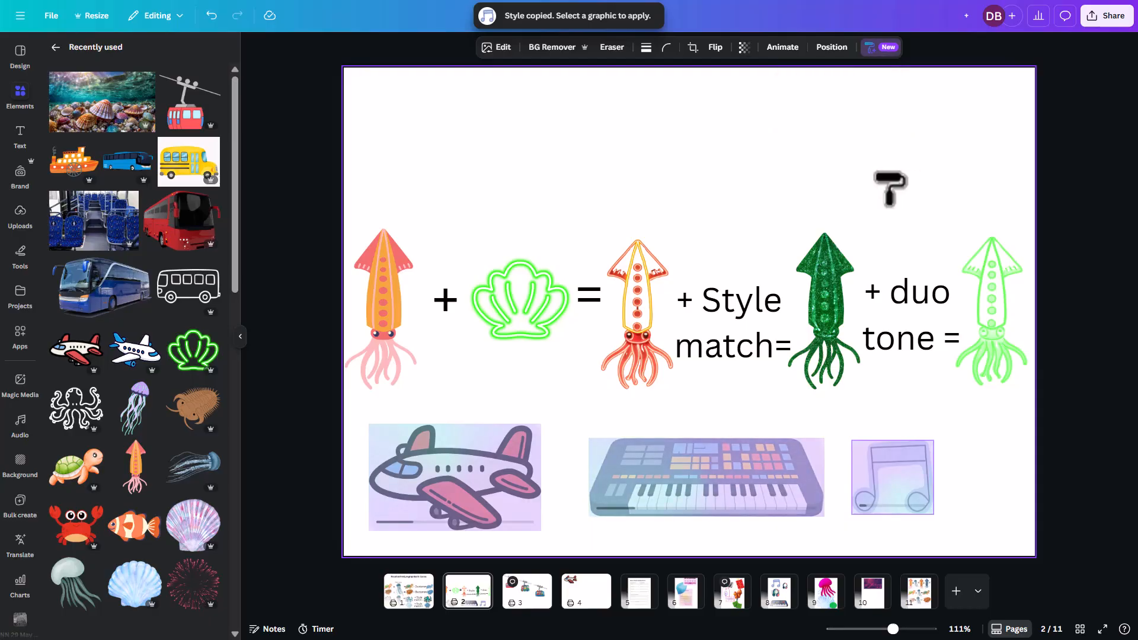
Enlarge the keyboard graphic and reposition it between the airplane and the music note.
left_click(593, 444)
left_click_drag(588, 438, 579, 403)
left_click_drag(635, 445, 668, 457)
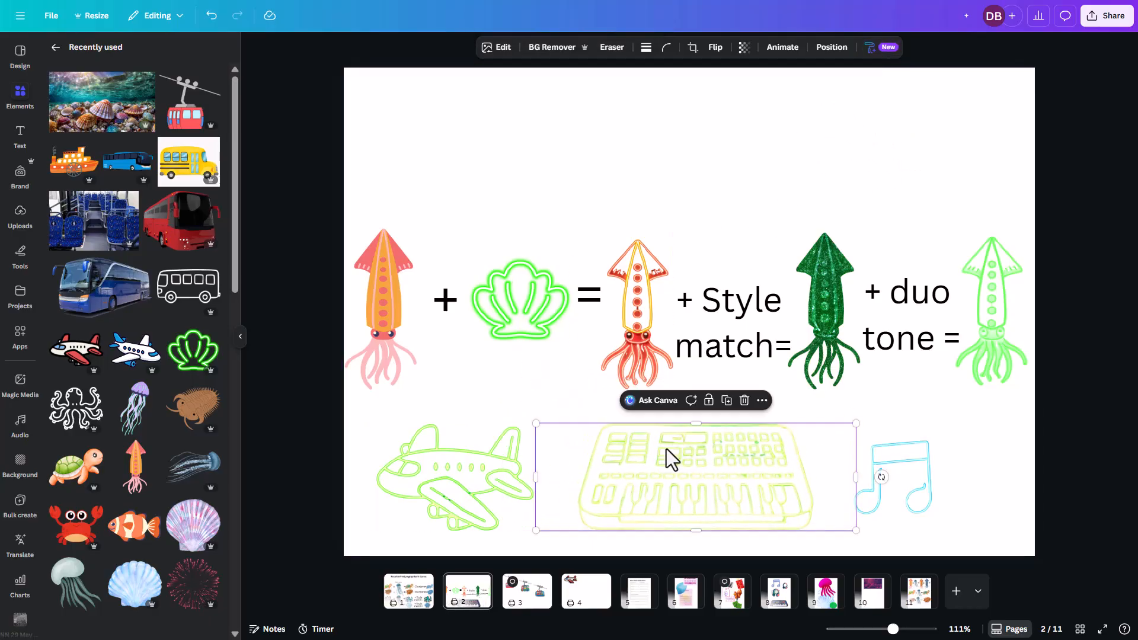
Apply a custom Duotone to the neon airplane, with highlights sampled from the shell's bright green, #6FFF59.
left_click(456, 482)
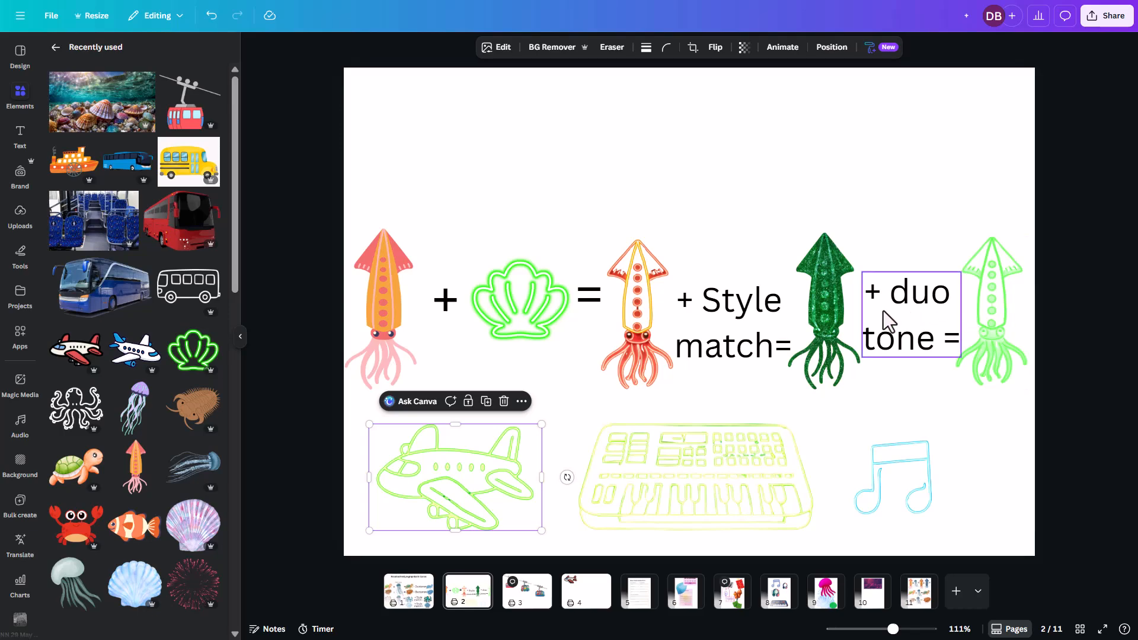
left_click(501, 48)
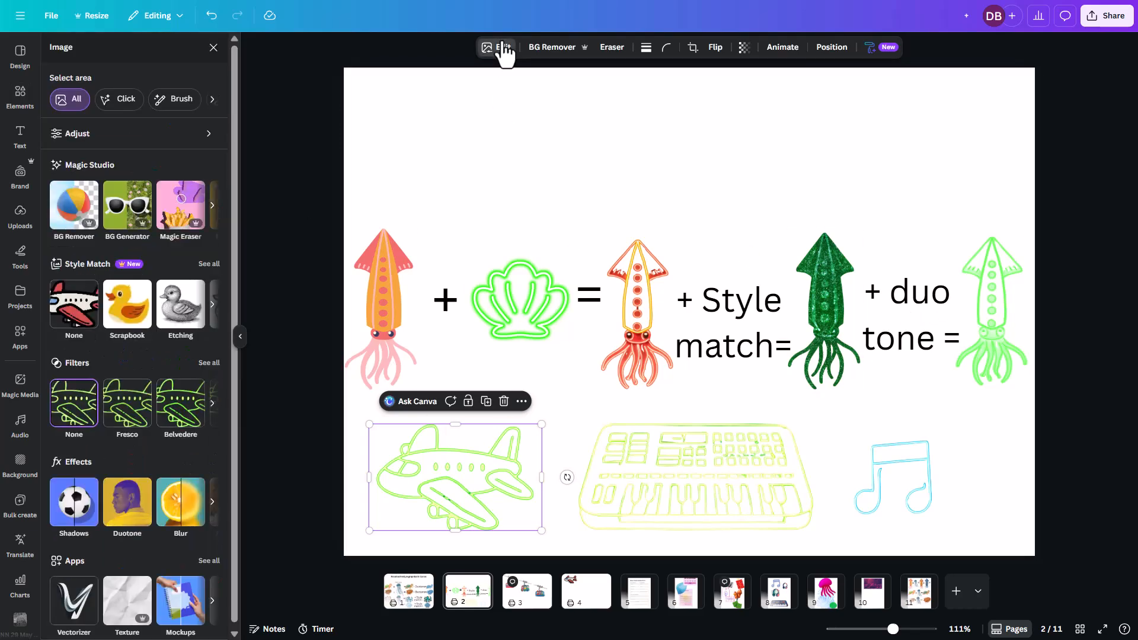
left_click(127, 510)
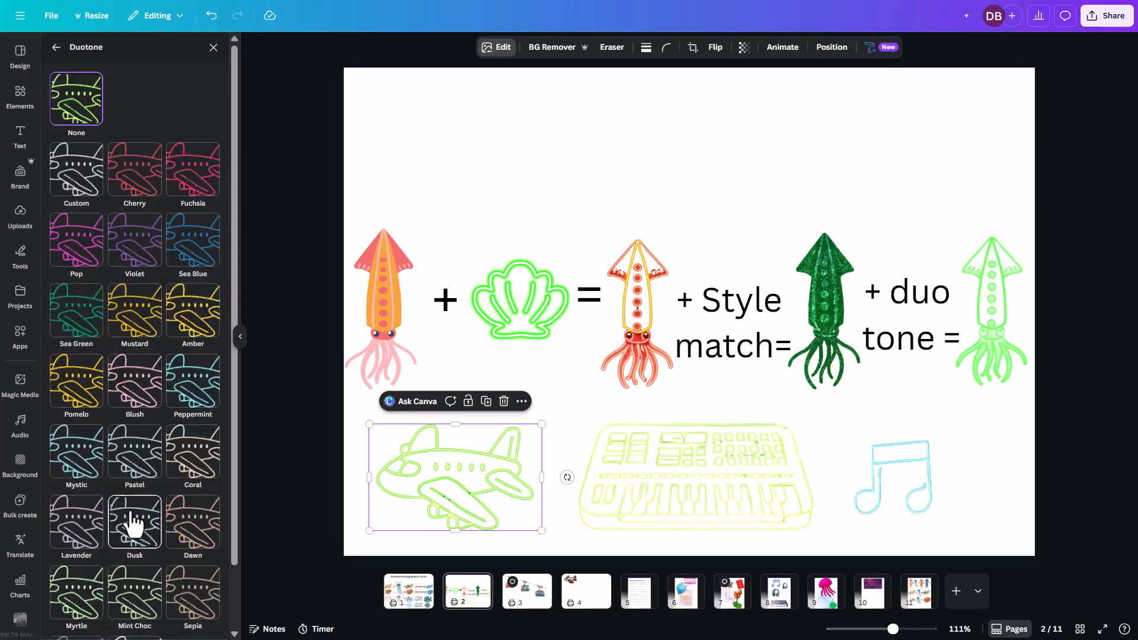
left_click(81, 183)
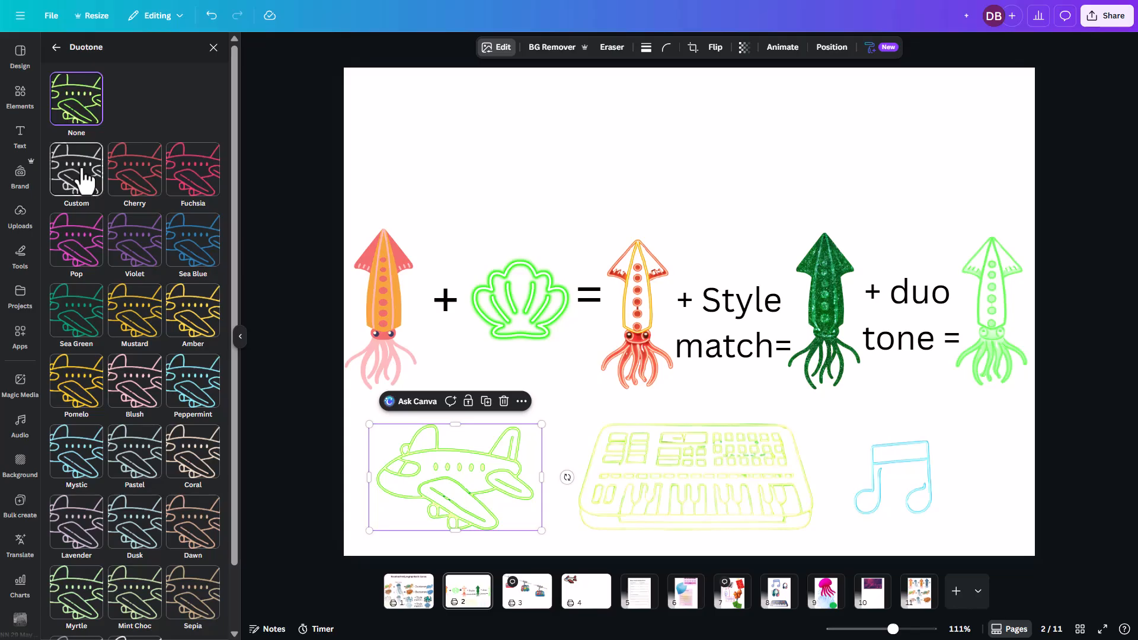
left_click(213, 230)
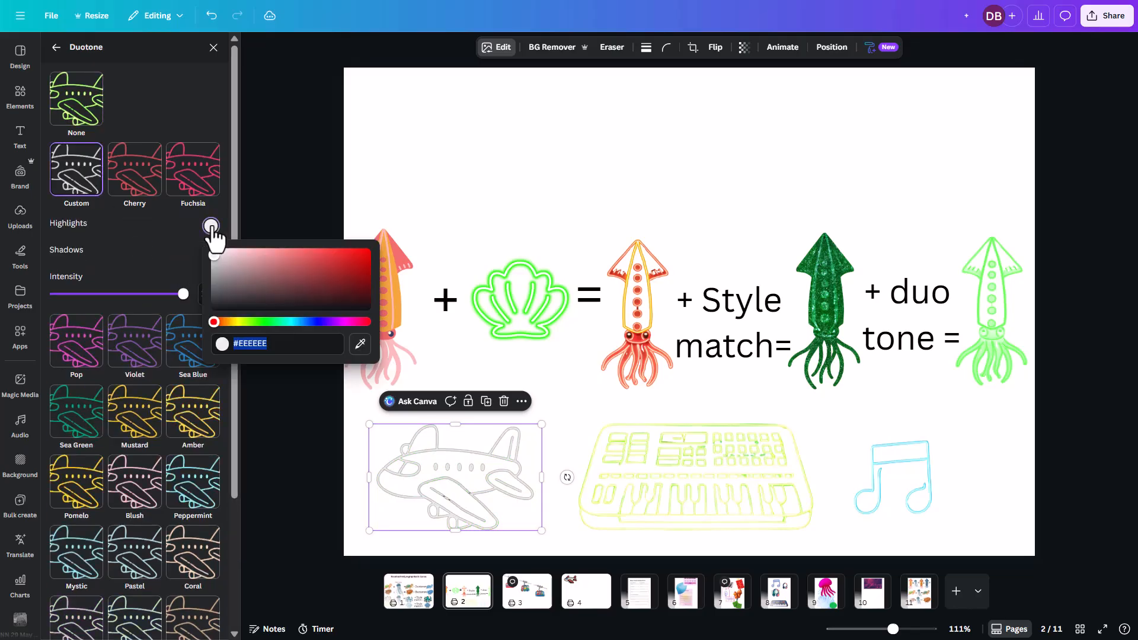
left_click(362, 347)
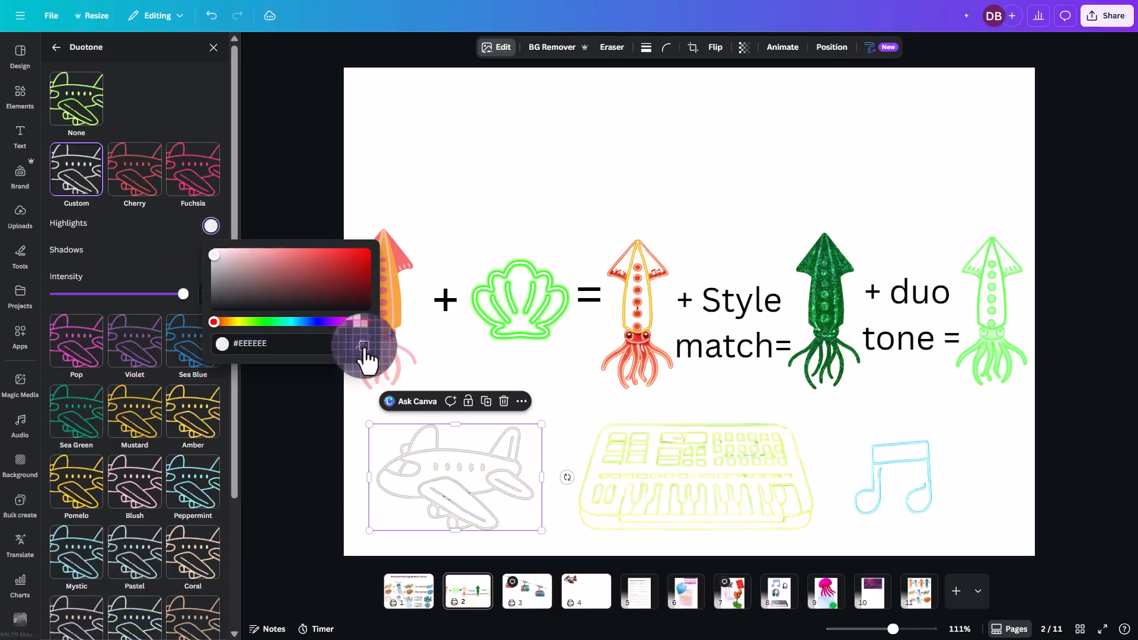
left_click(520, 338)
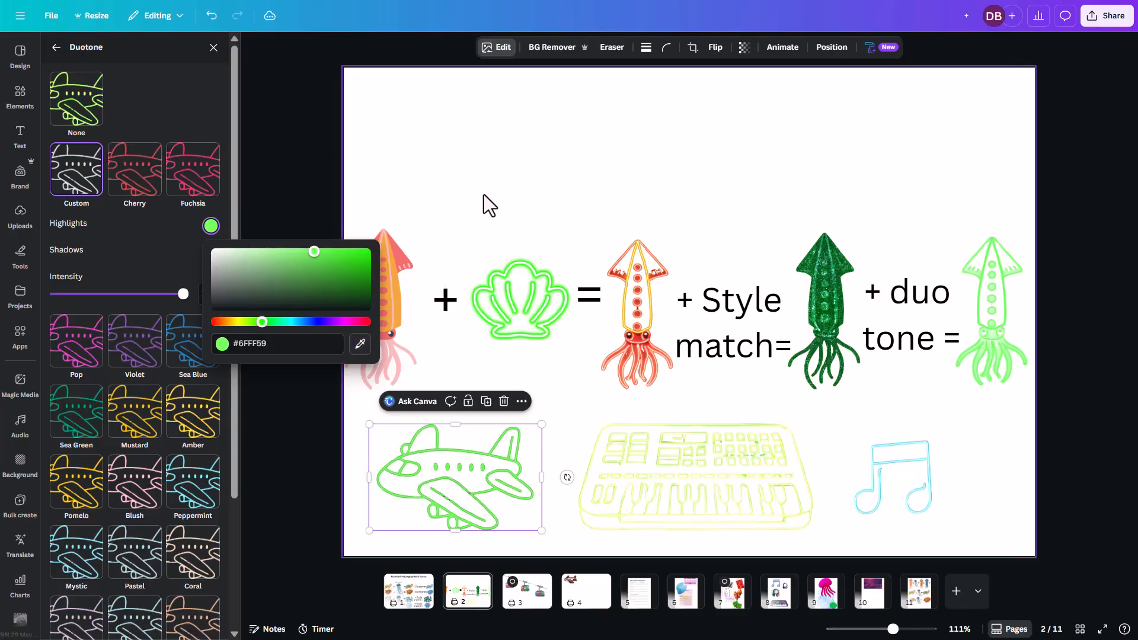
left_click(119, 269)
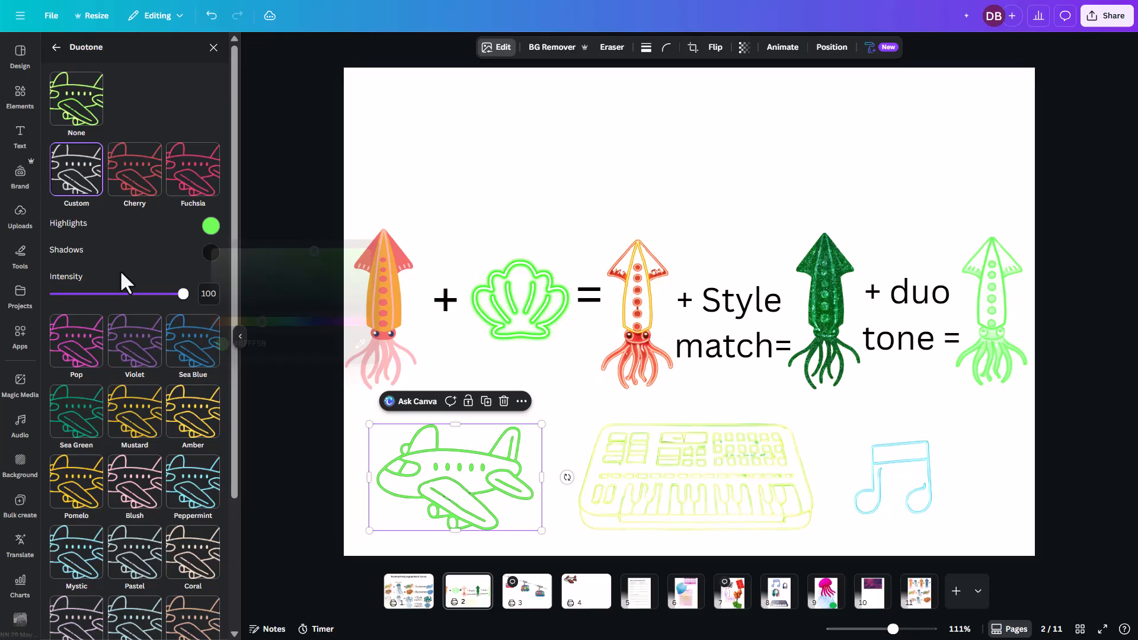
Set the airplane's Duotone shadows to pale green #BFFEB3 sampled from the shell, and enlarge the airplane slightly.
left_click(212, 261)
left_click_drag(261, 313, 187, 274)
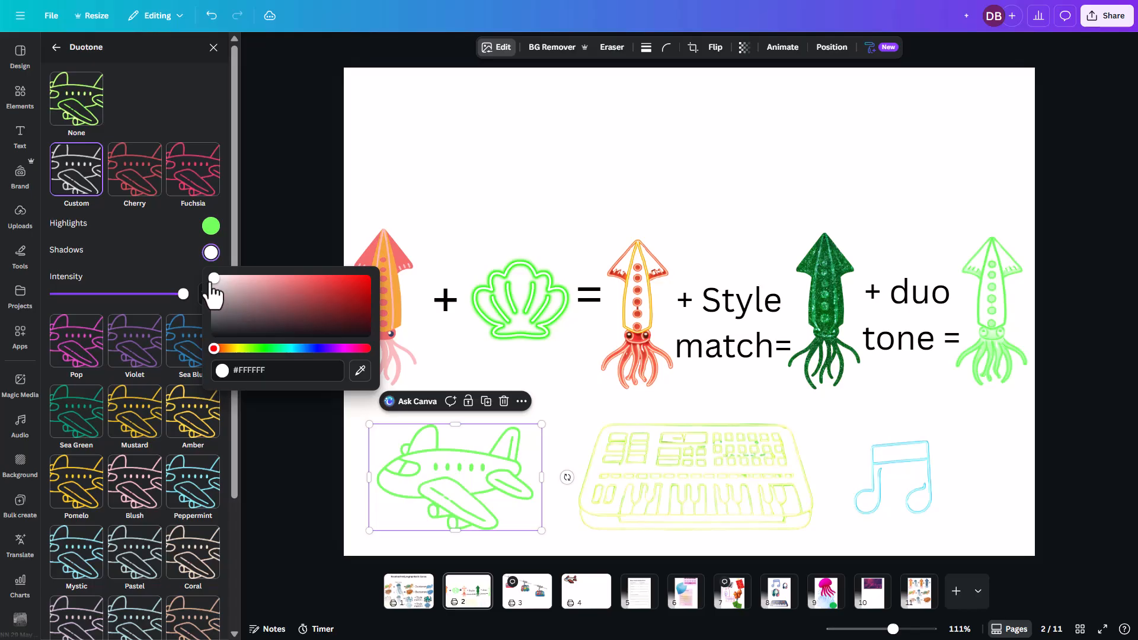
left_click(360, 370)
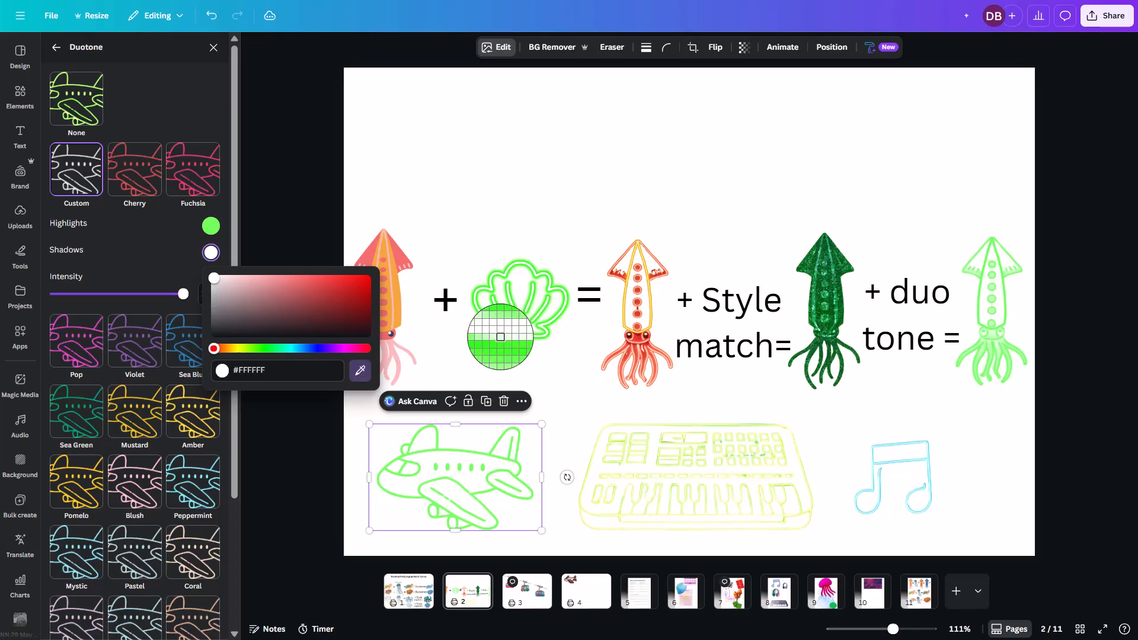
left_click(501, 337)
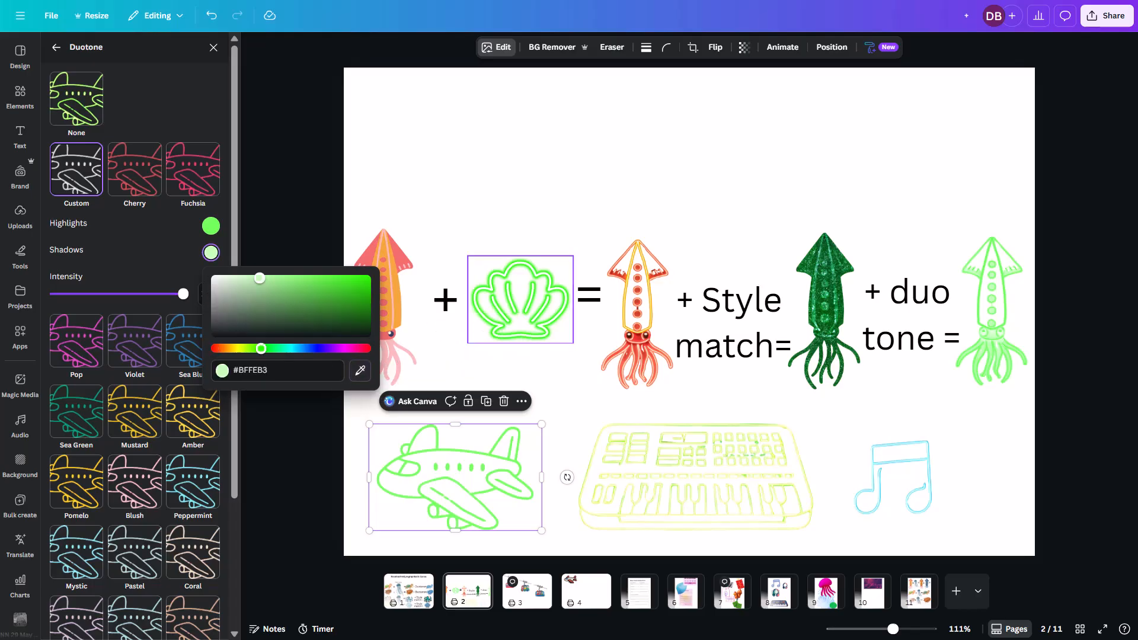
left_click_drag(541, 425, 550, 404)
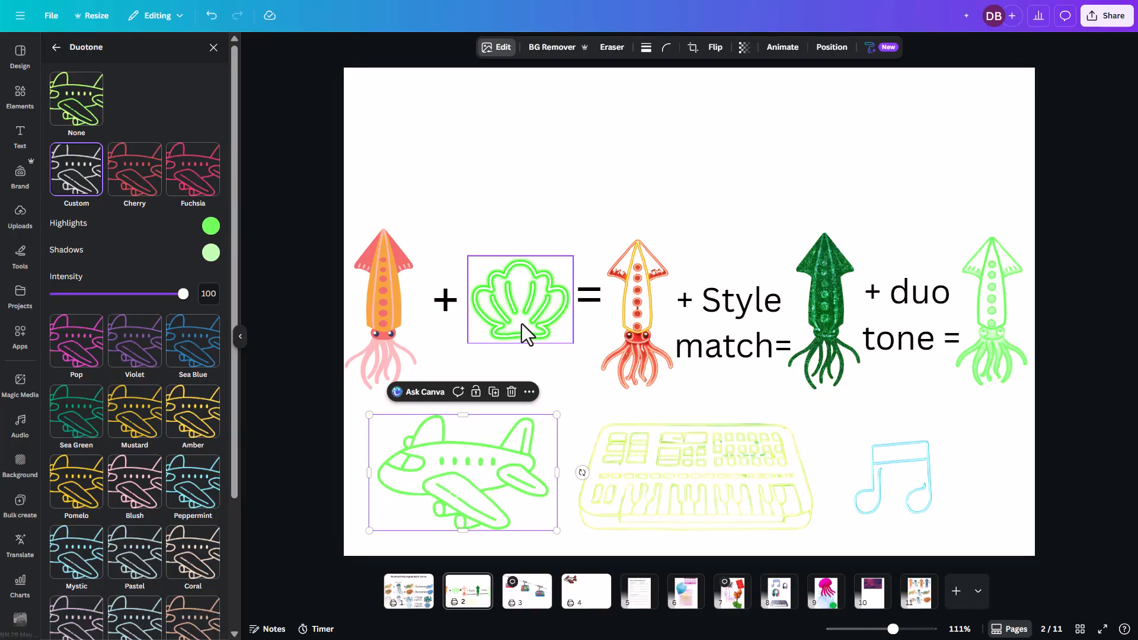
left_click(500, 330)
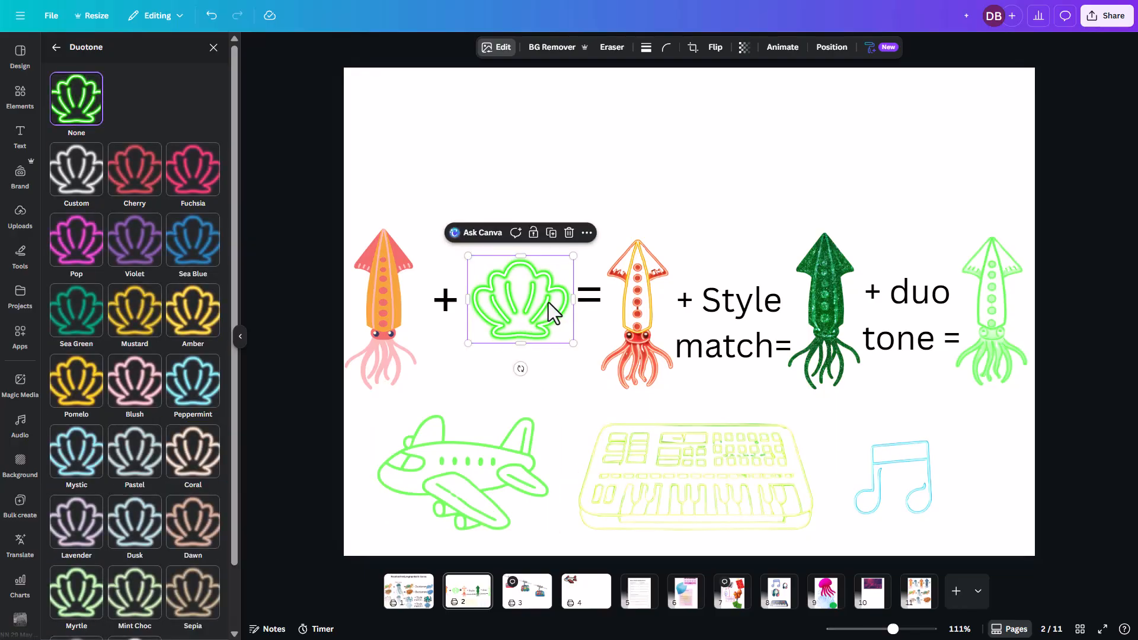
left_click(472, 162)
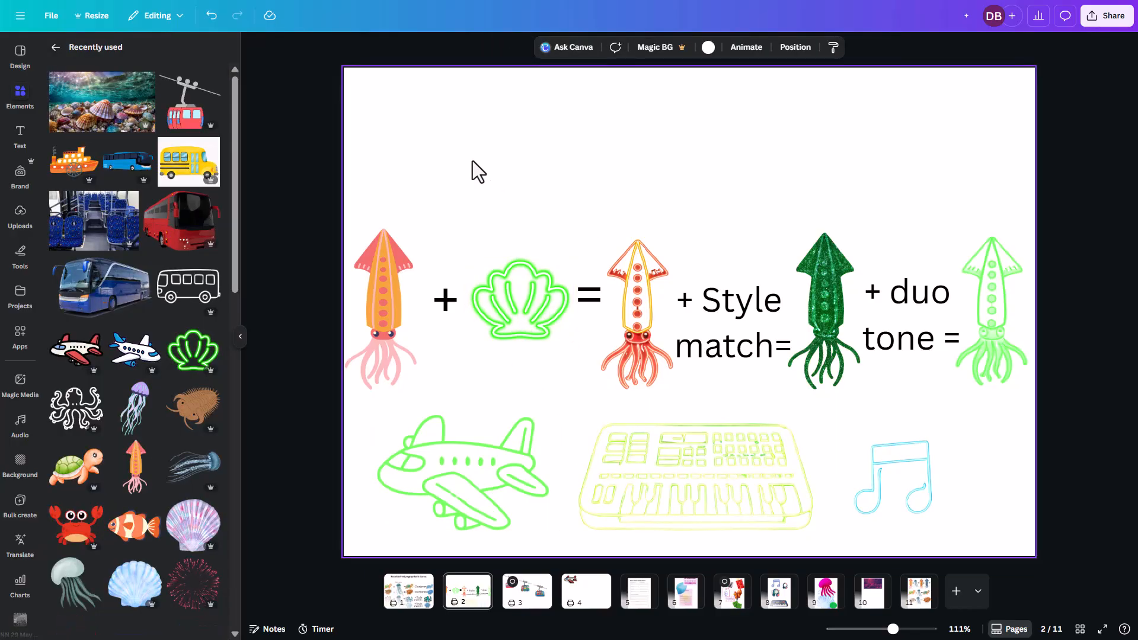
left_click(517, 315)
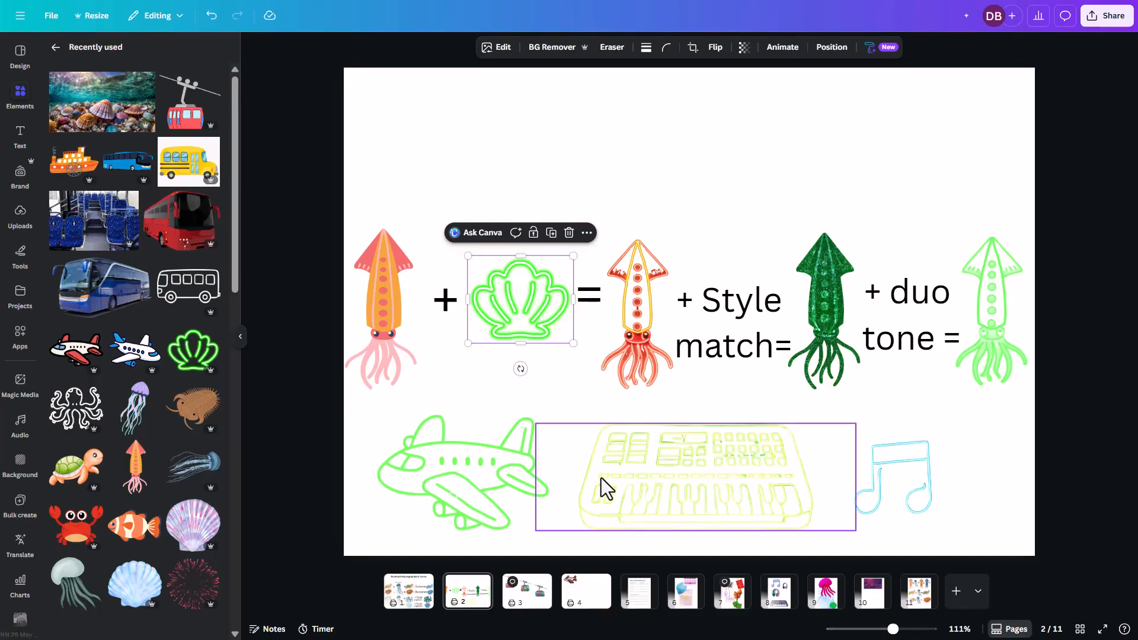
left_click(618, 476)
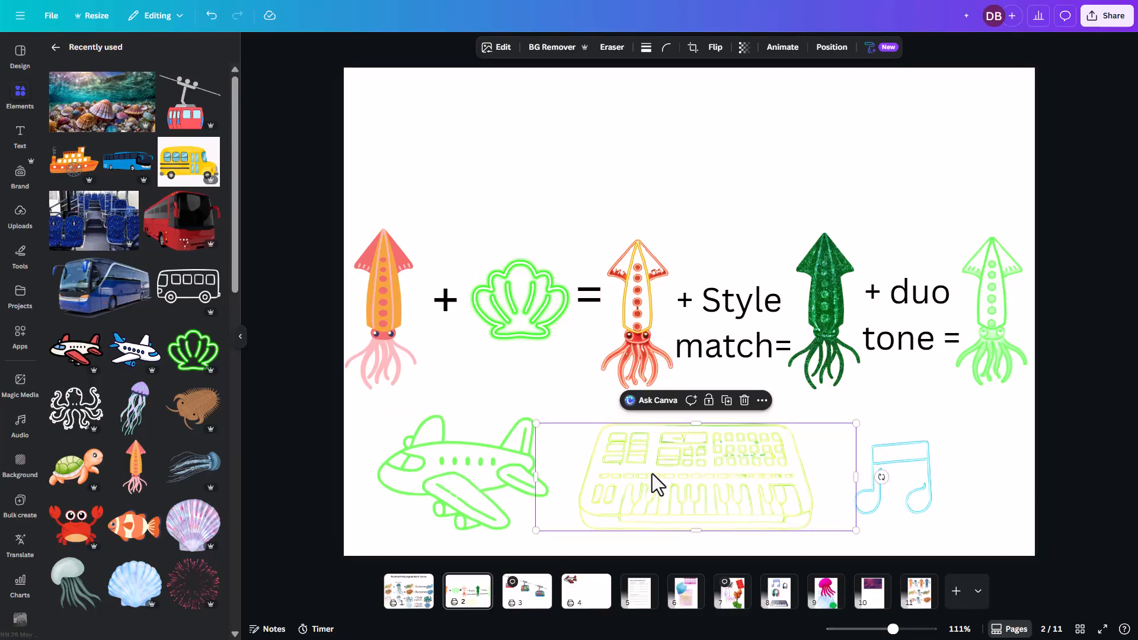
Apply the Green glitter style from Style Match to the outlined music note.
left_click(900, 454)
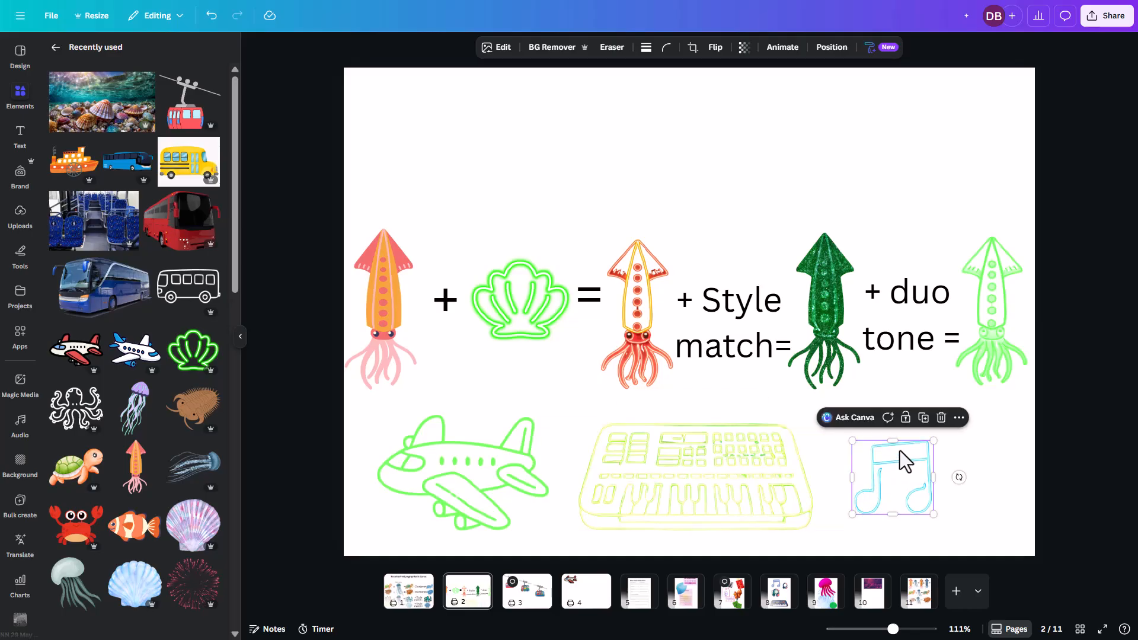
left_click(504, 51)
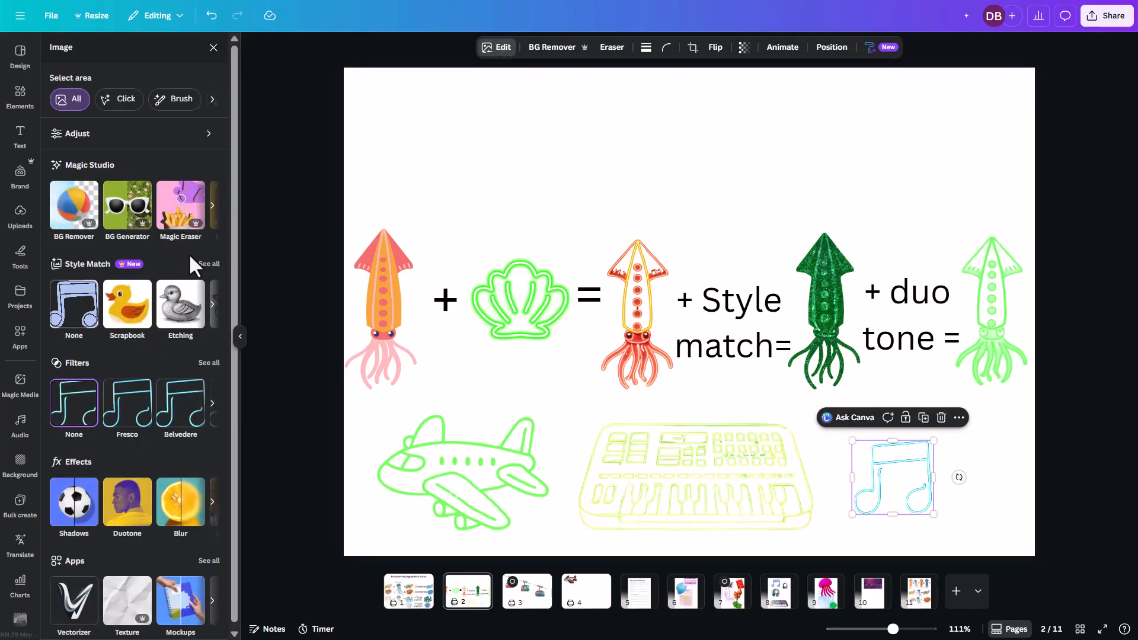
left_click(209, 265)
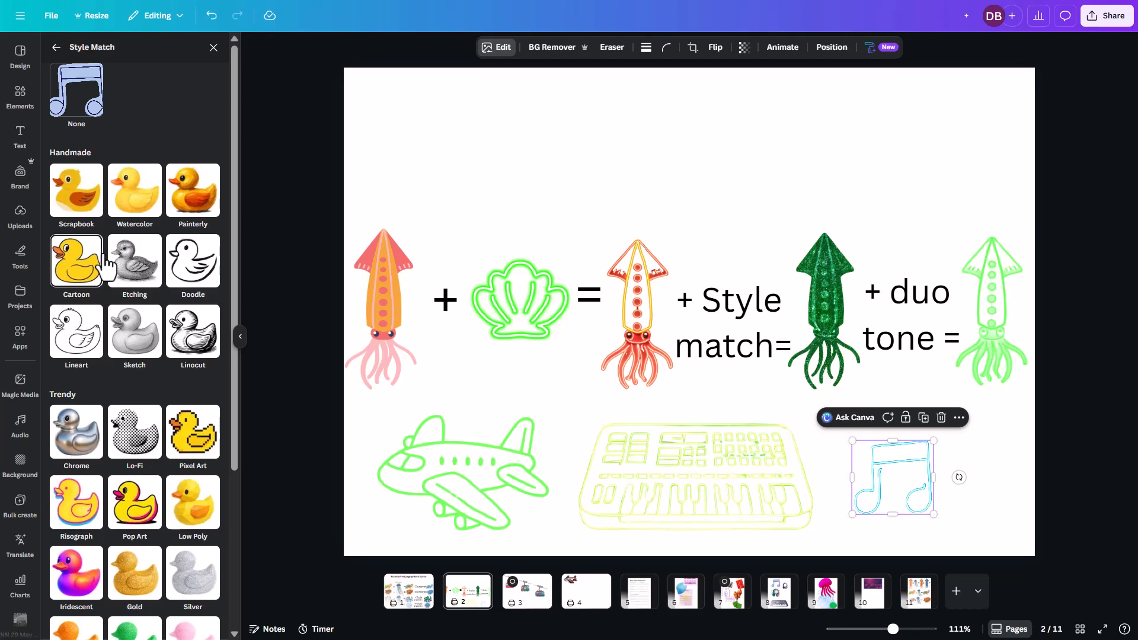
scroll(140, 396, "down", 4)
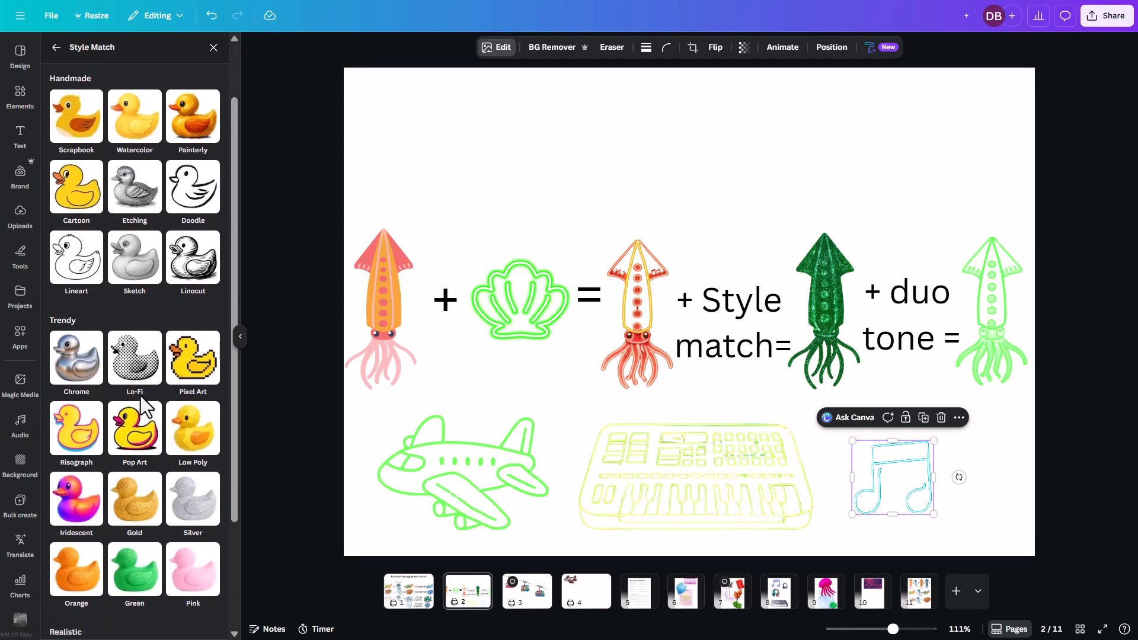
left_click(133, 439)
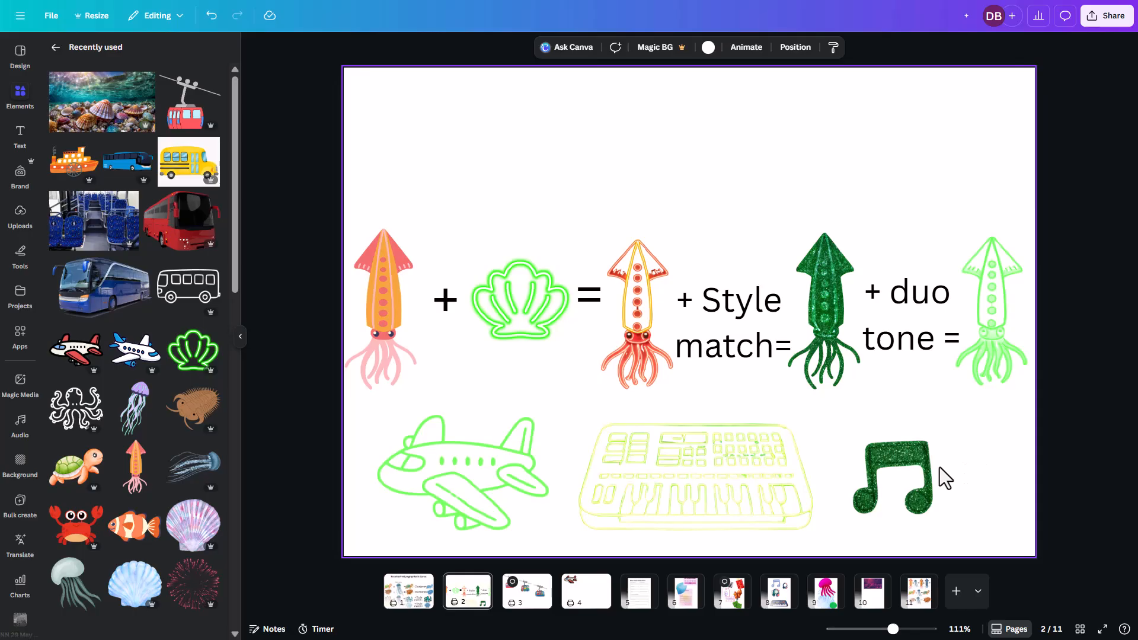
Nudge the neon-outlined keyboard slightly toward the green music note.
left_click(924, 459)
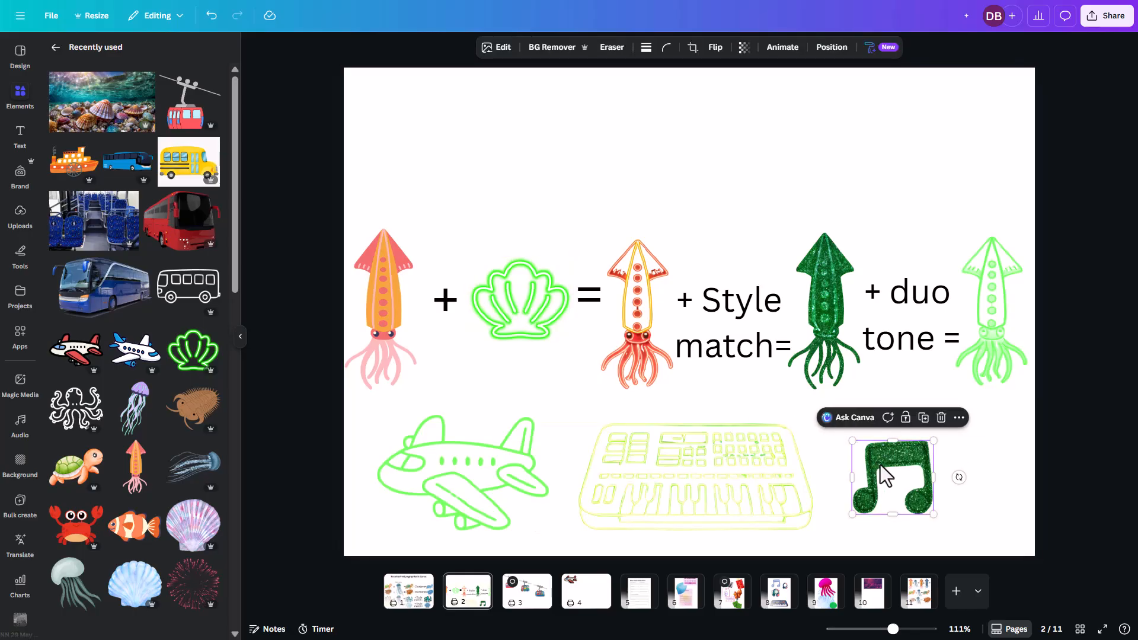
left_click(767, 466)
left_click_drag(790, 499, 798, 495)
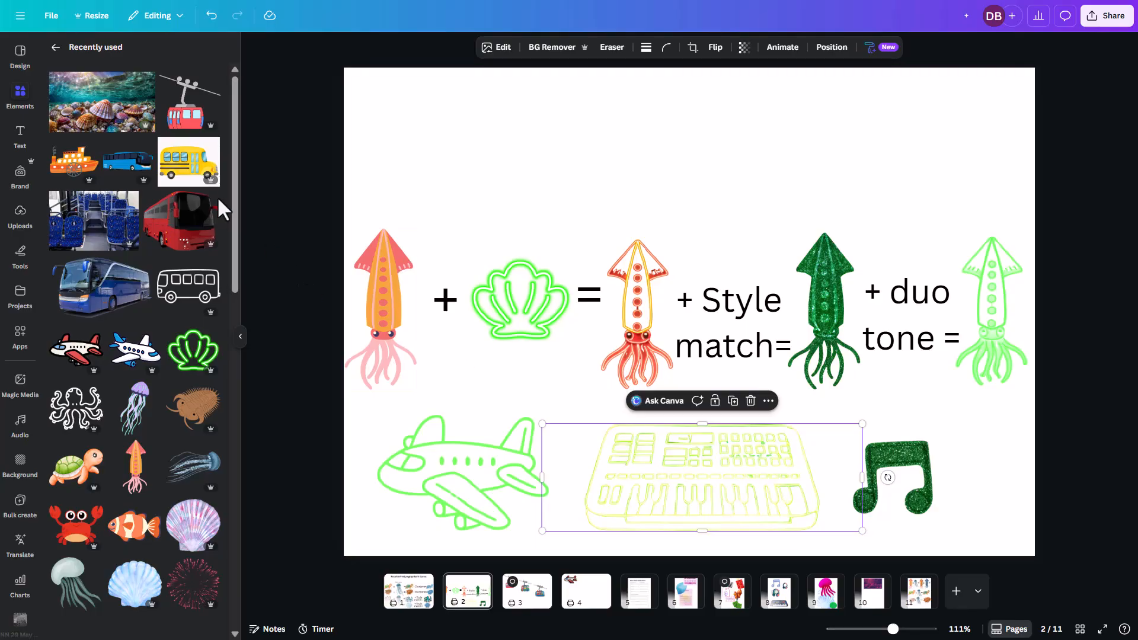
Add new copies of the original keyboard and music note from the recently used elements and place them above the squid row.
scroll(195, 197, "down", 1)
scroll(193, 252, "down", 4)
scroll(197, 276, "down", 2)
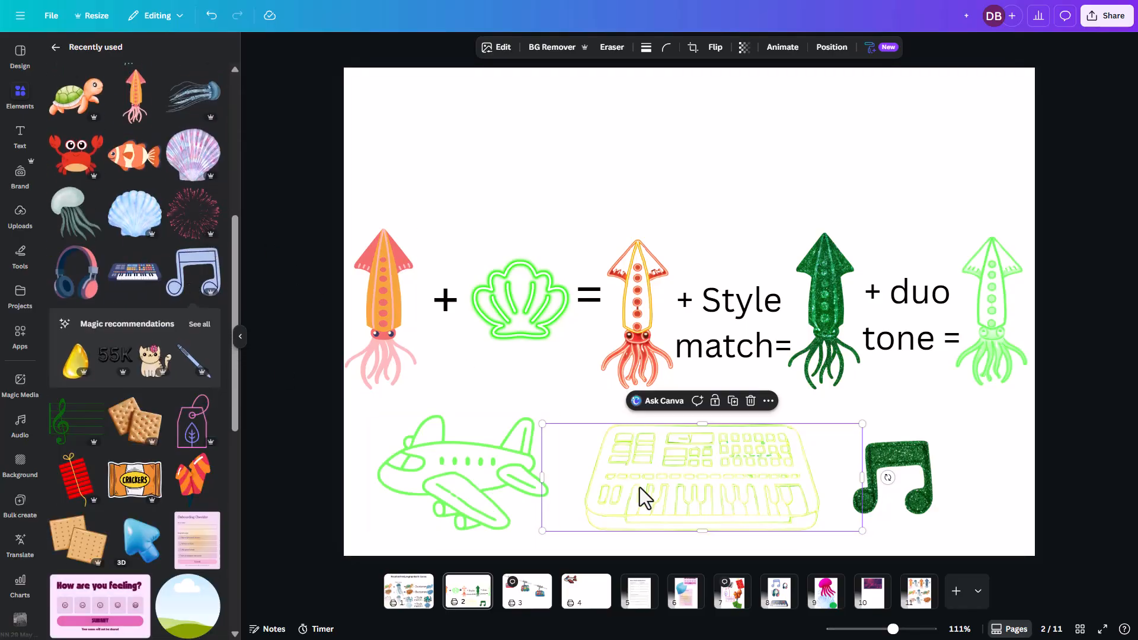
left_click(394, 173)
left_click(148, 287)
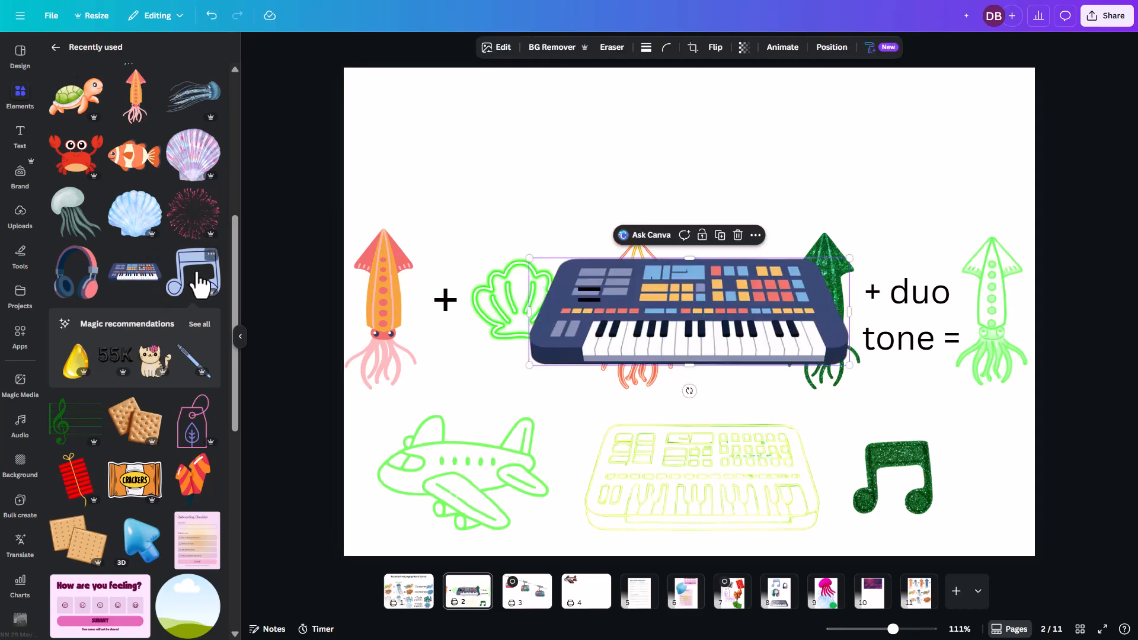
left_click_drag(201, 279, 540, 163)
left_click_drag(737, 303, 854, 148)
left_click(544, 168)
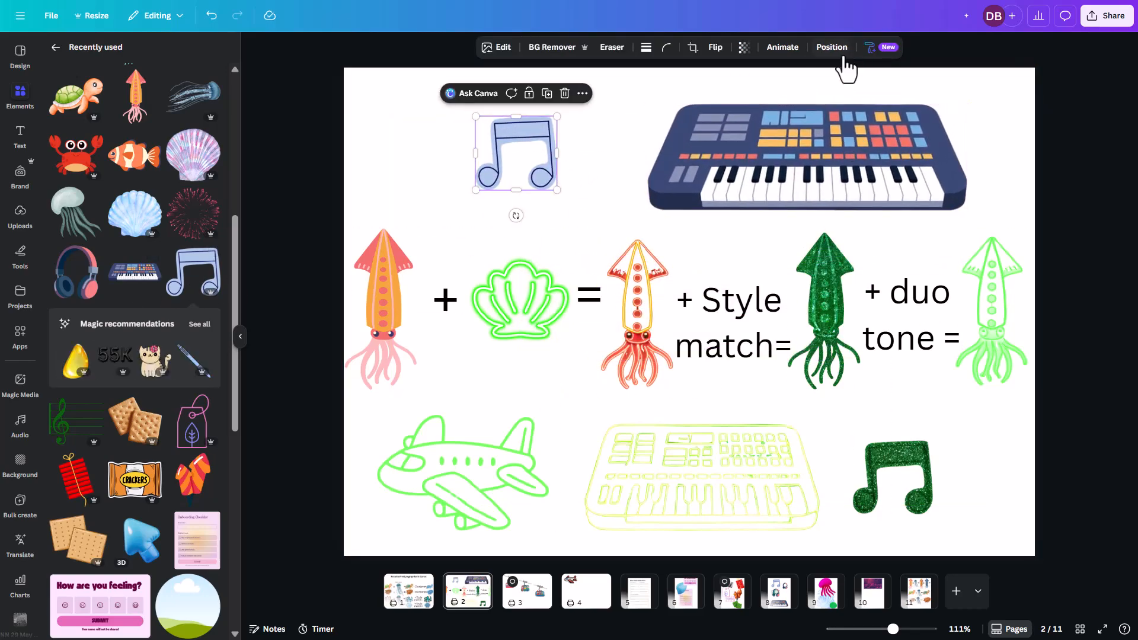
Copy the blue music note's style onto the large keyboard above the squid row, the airplane and the neon-outlined keyboard.
left_click(871, 47)
left_click(753, 162)
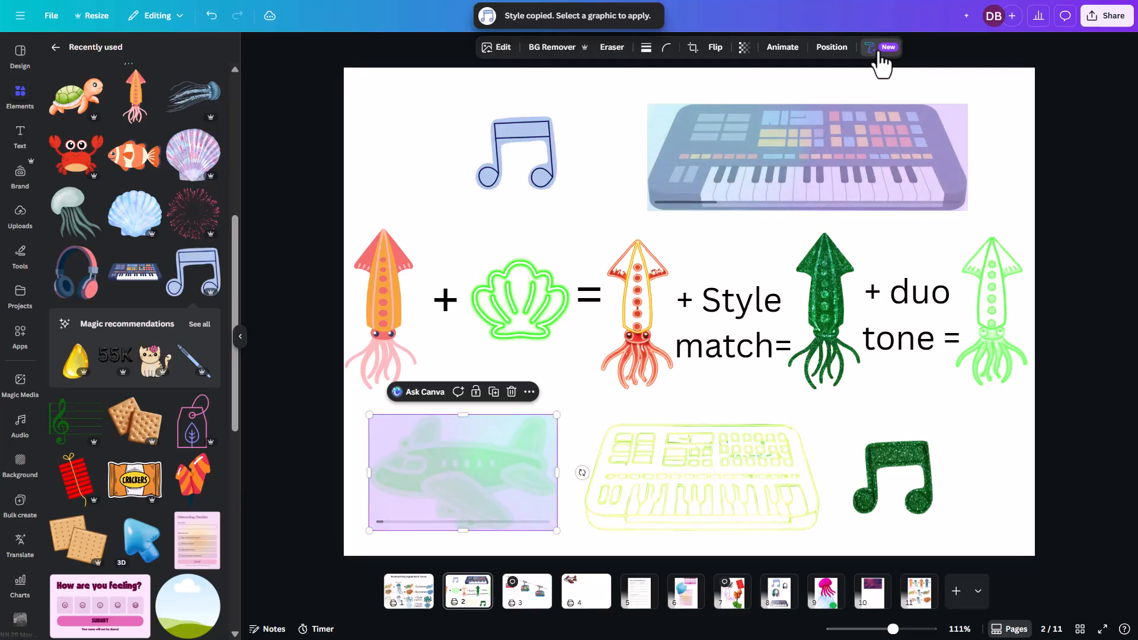
left_click(880, 51)
left_click(653, 487)
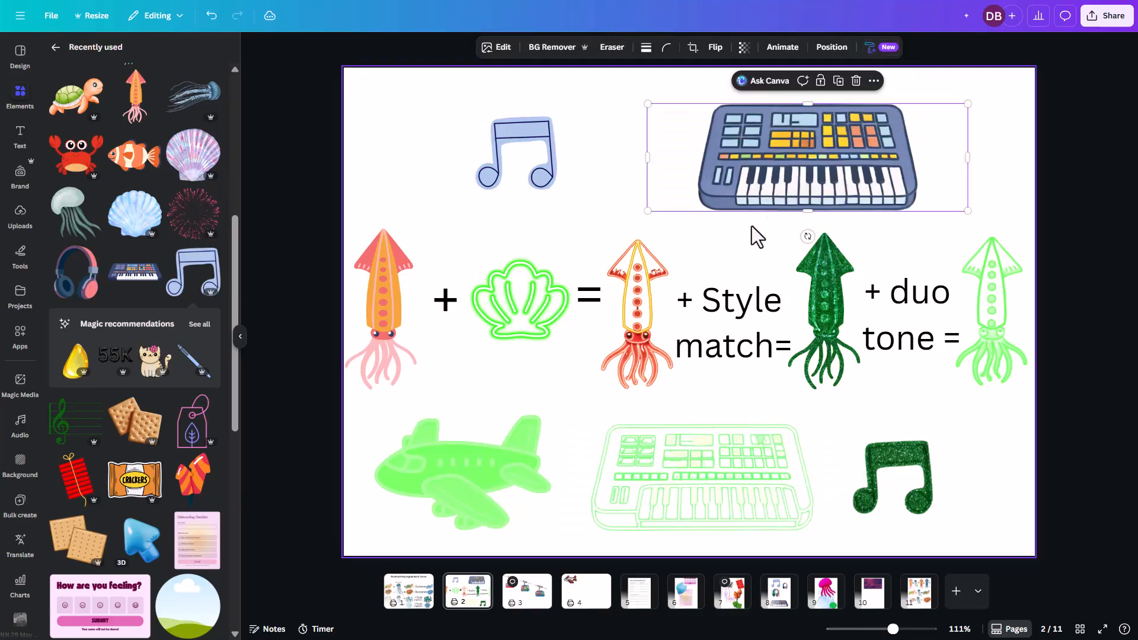
left_click(541, 169)
left_click(703, 493)
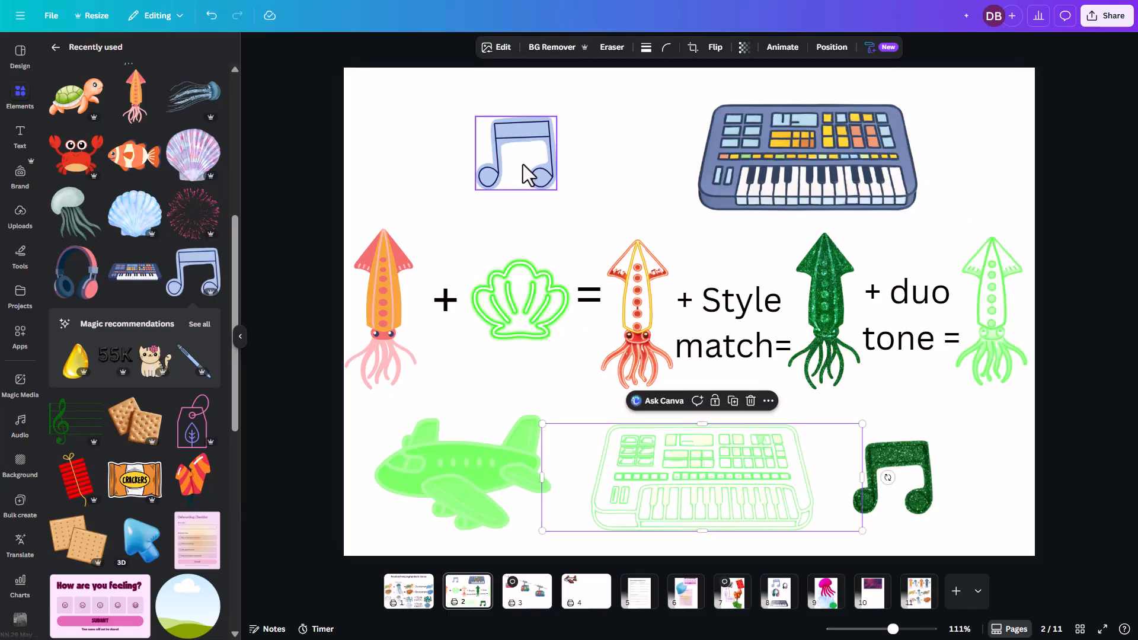
left_click(842, 183)
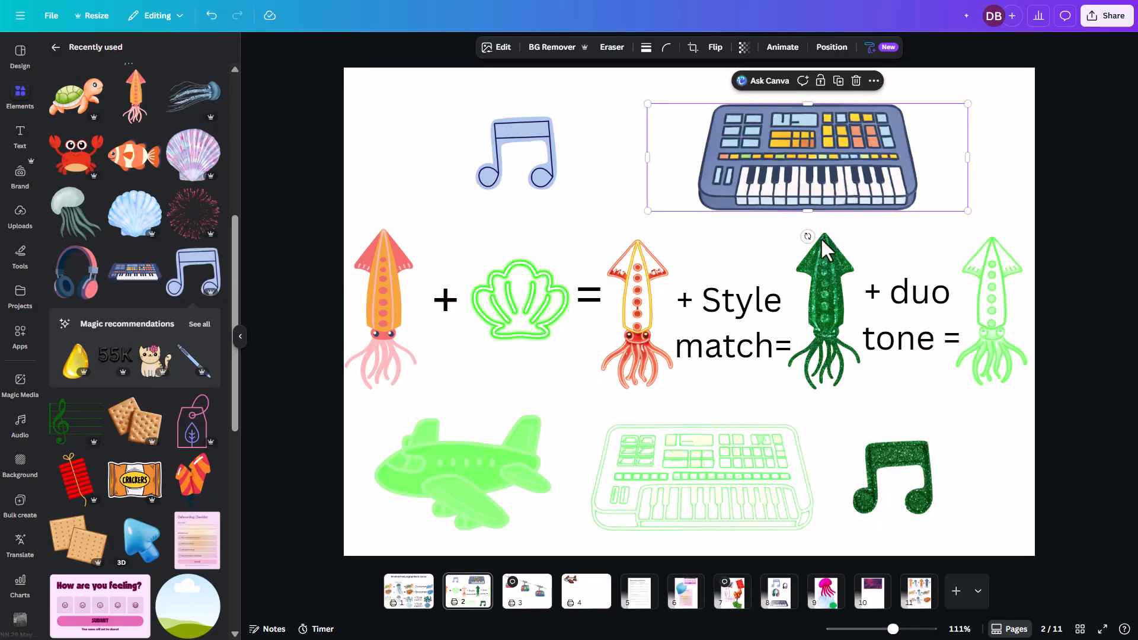
Apply the Outline shadow effect to the neon green keyboard in the bottom row.
left_click(681, 514)
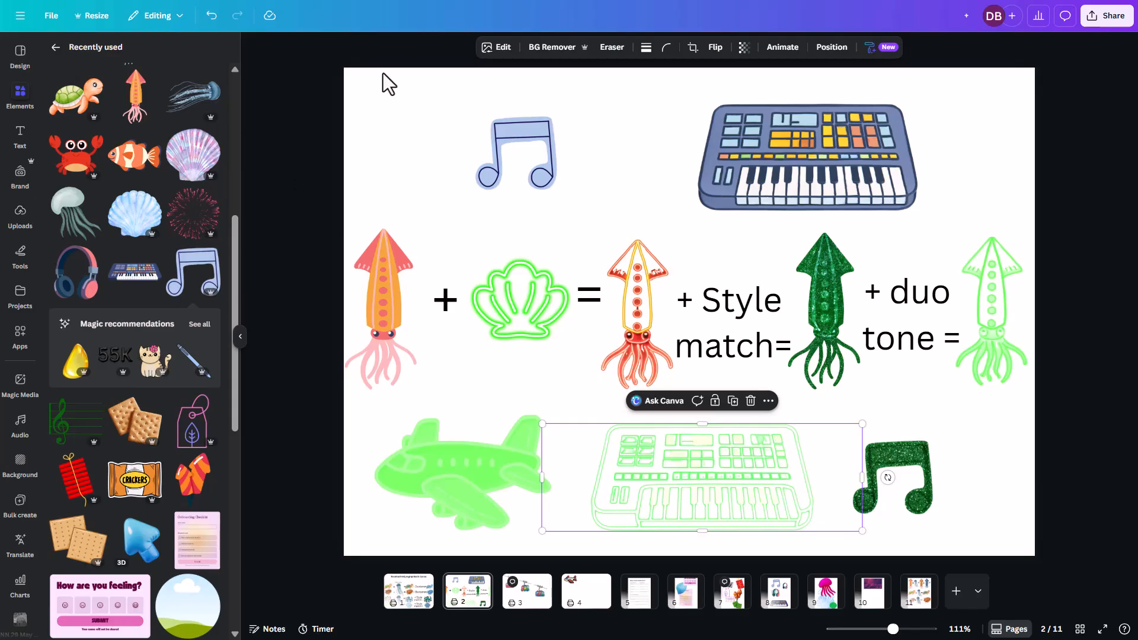
left_click(501, 48)
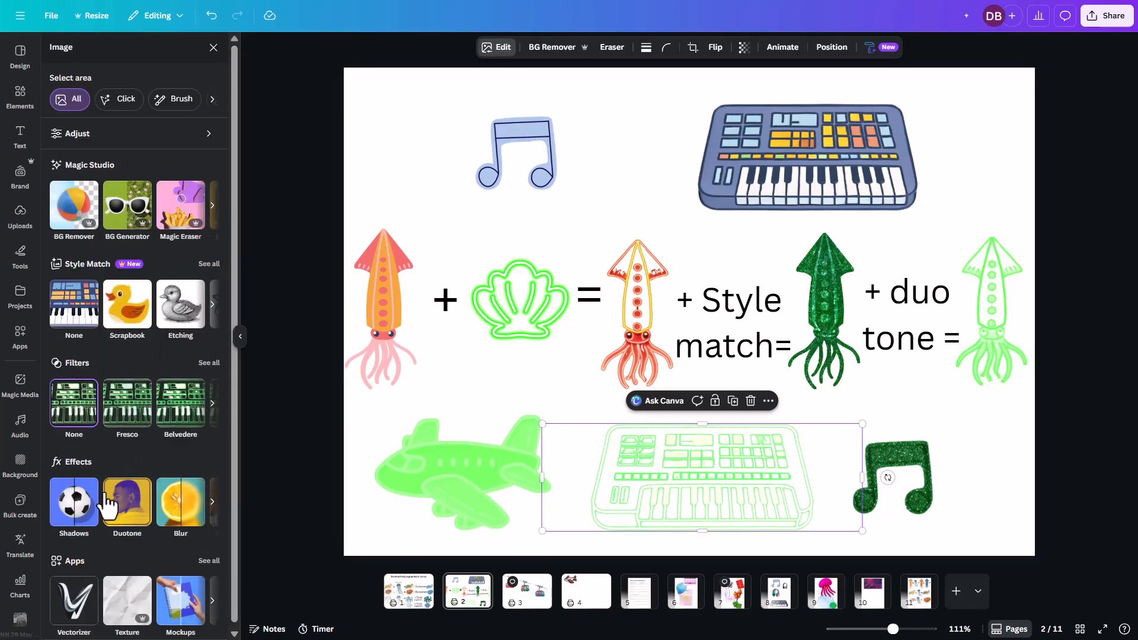
left_click(74, 502)
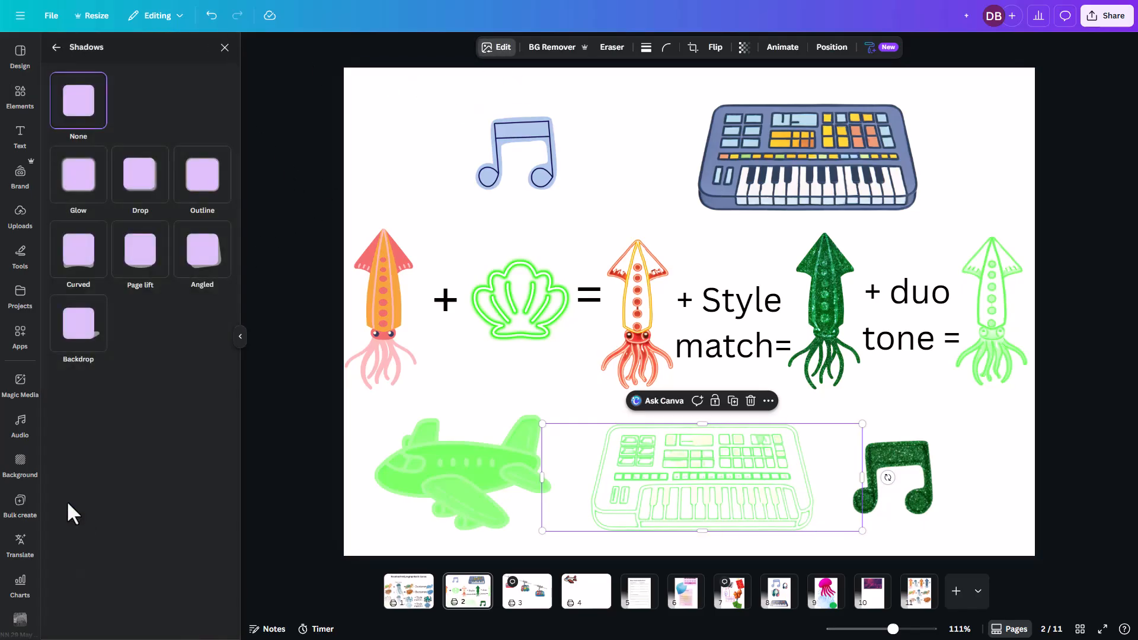
left_click(202, 193)
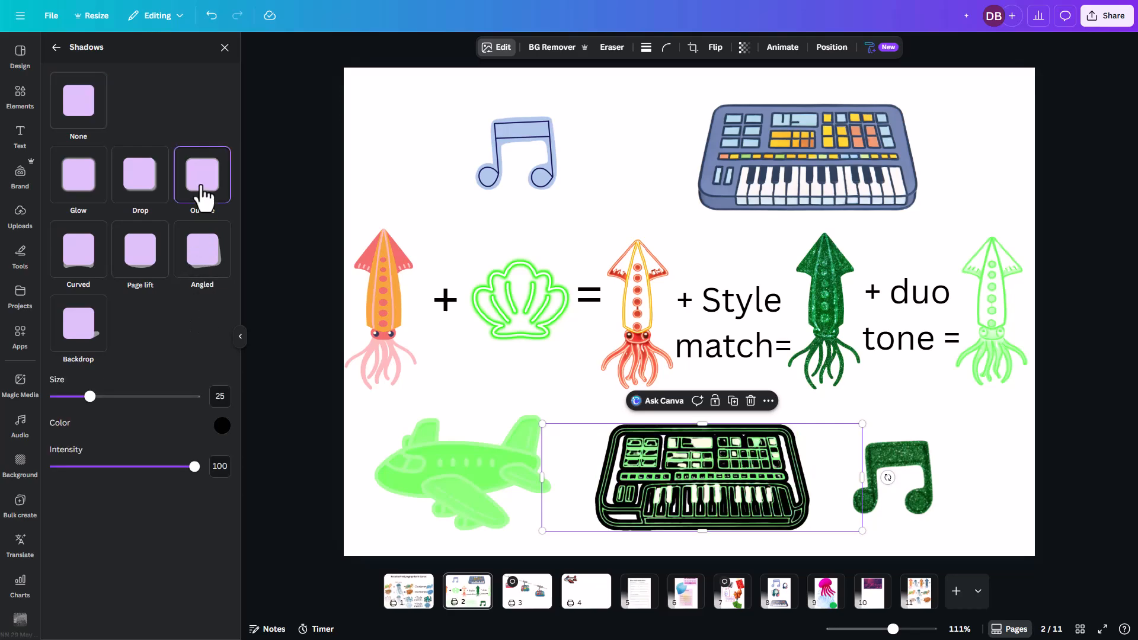
Set the neon keyboard's outline shadow to bright green #A4FF3E with size 3.
left_click(224, 431)
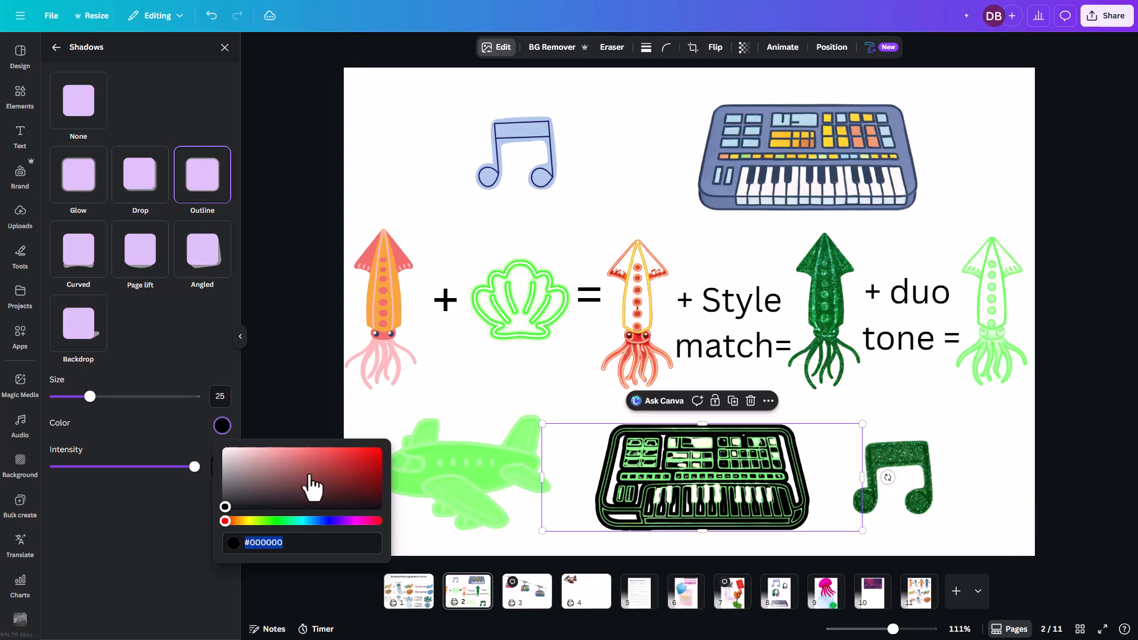
left_click(263, 521)
left_click(320, 466)
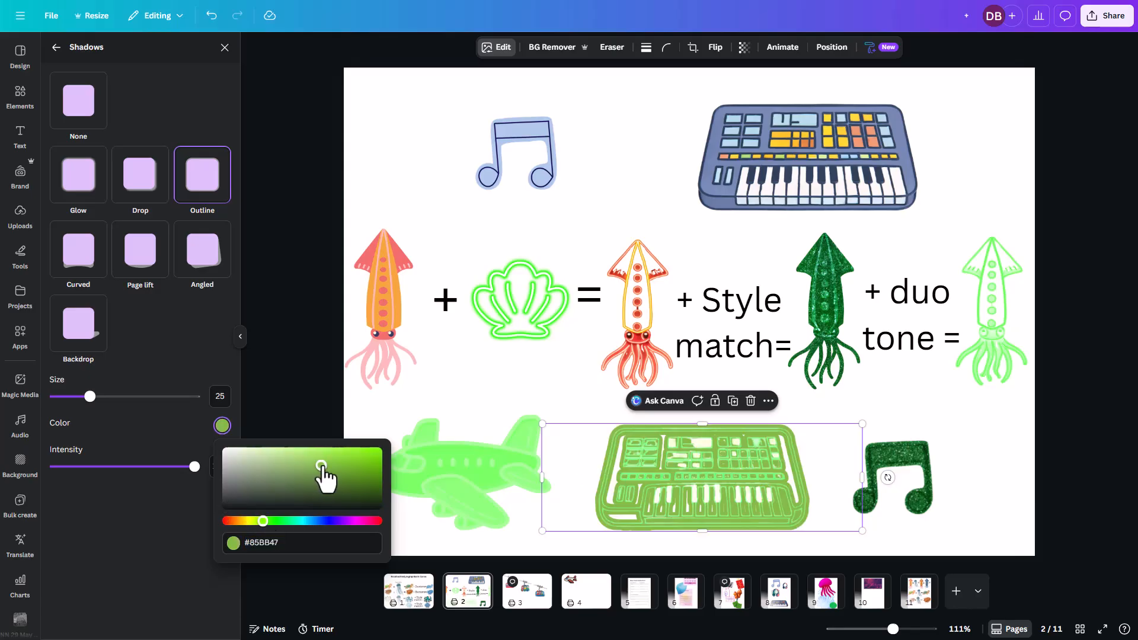
left_click_drag(320, 466, 342, 450)
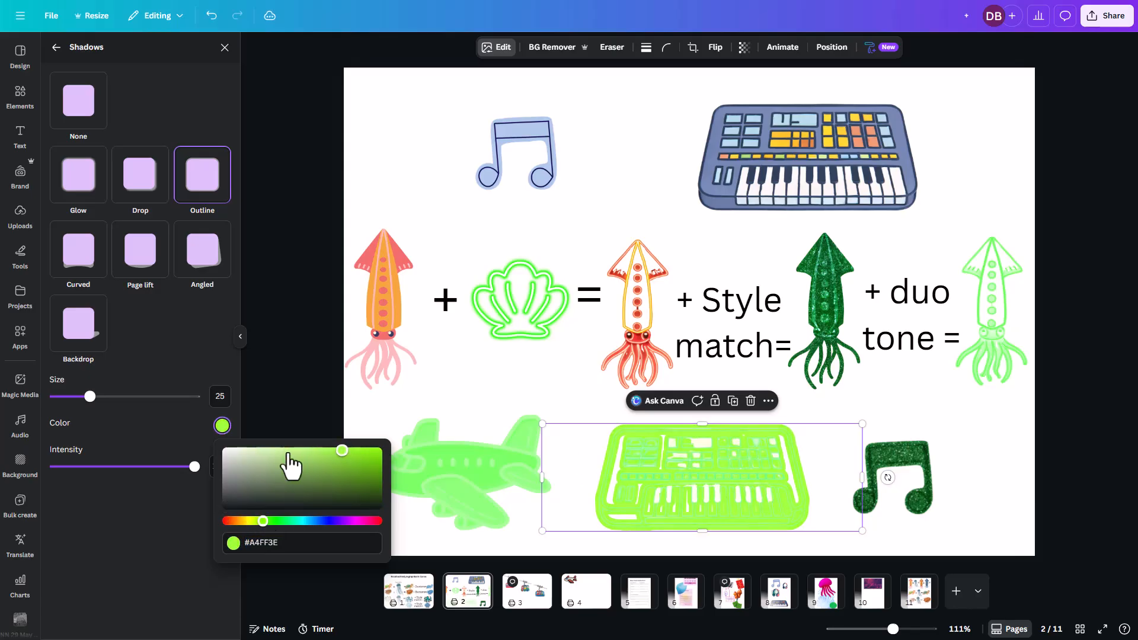
mouse_move(194, 468)
left_mouse_down()
mouse_move(91, 466)
mouse_move(206, 471)
left_mouse_up()
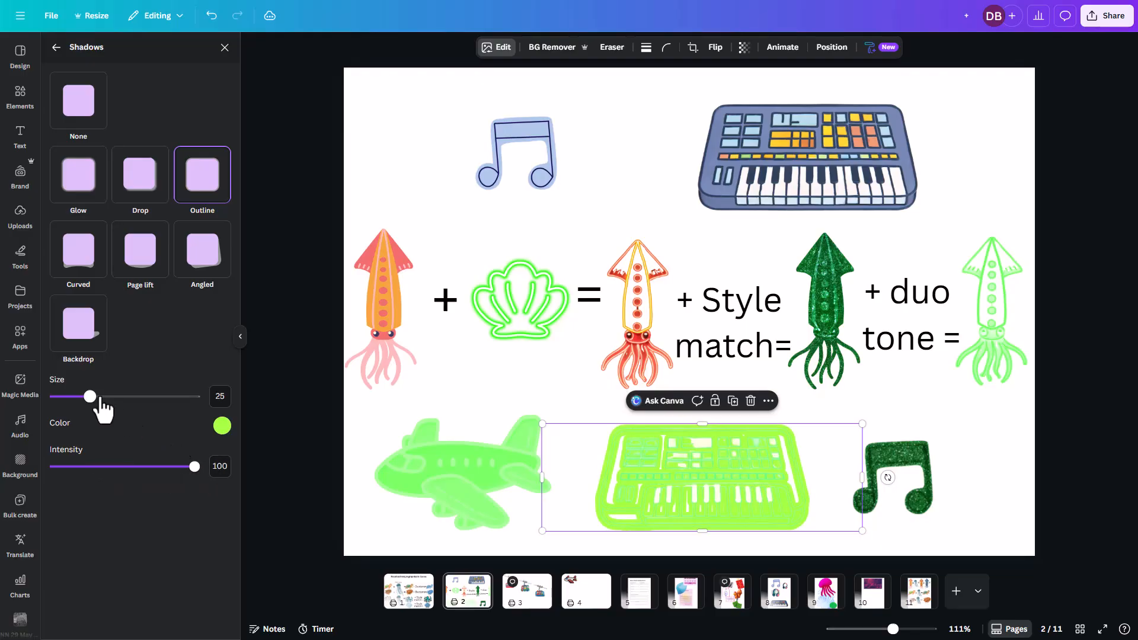
left_click_drag(90, 396, 58, 396)
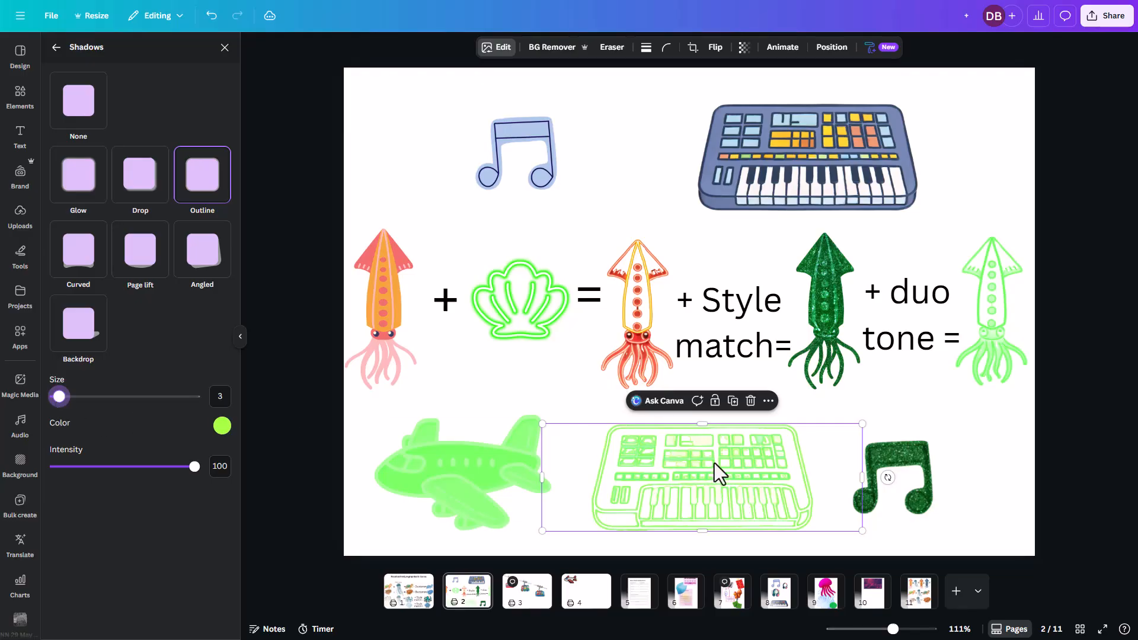
left_click(529, 408)
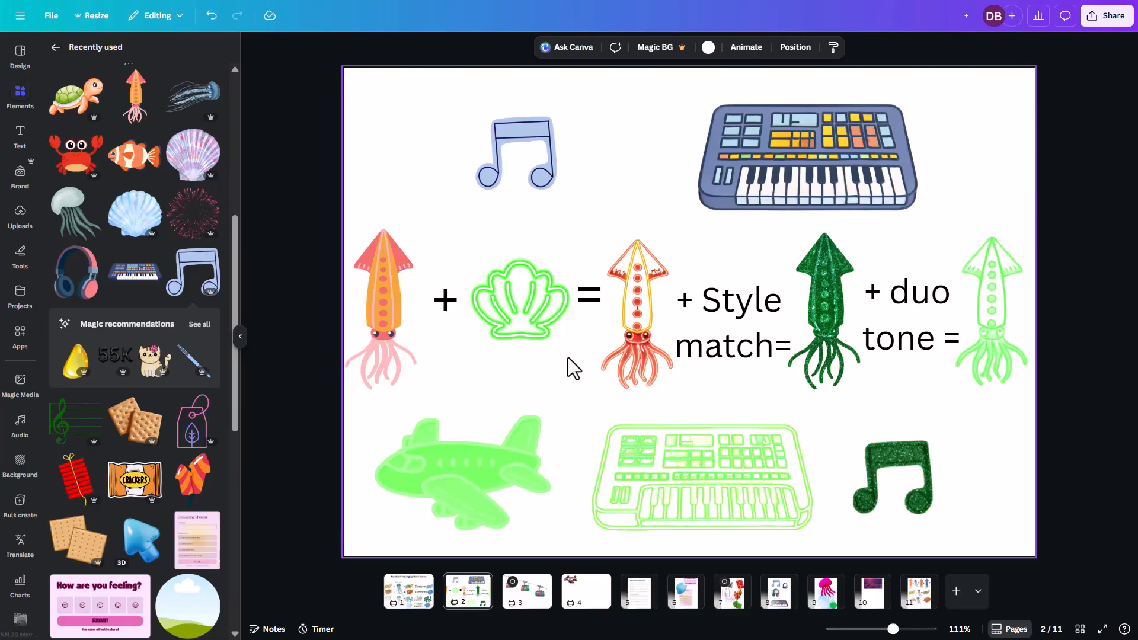
On page 3, recolor the train's blue roof and windows dark purple and its navy body and tracks dark red.
left_click(503, 155)
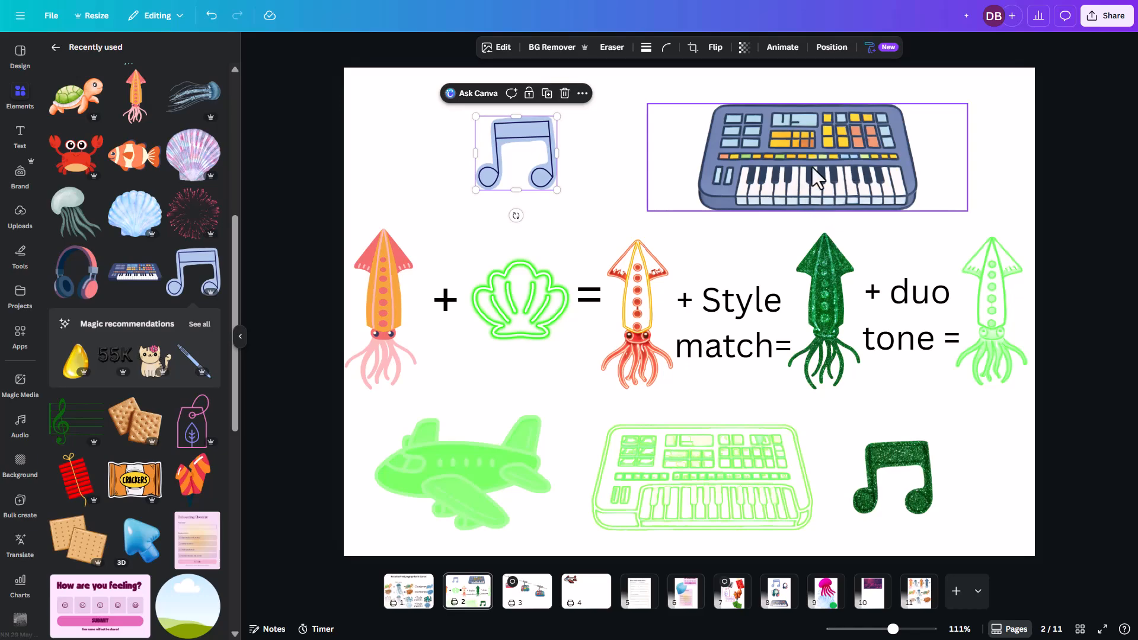
left_click(530, 605)
left_click(464, 186)
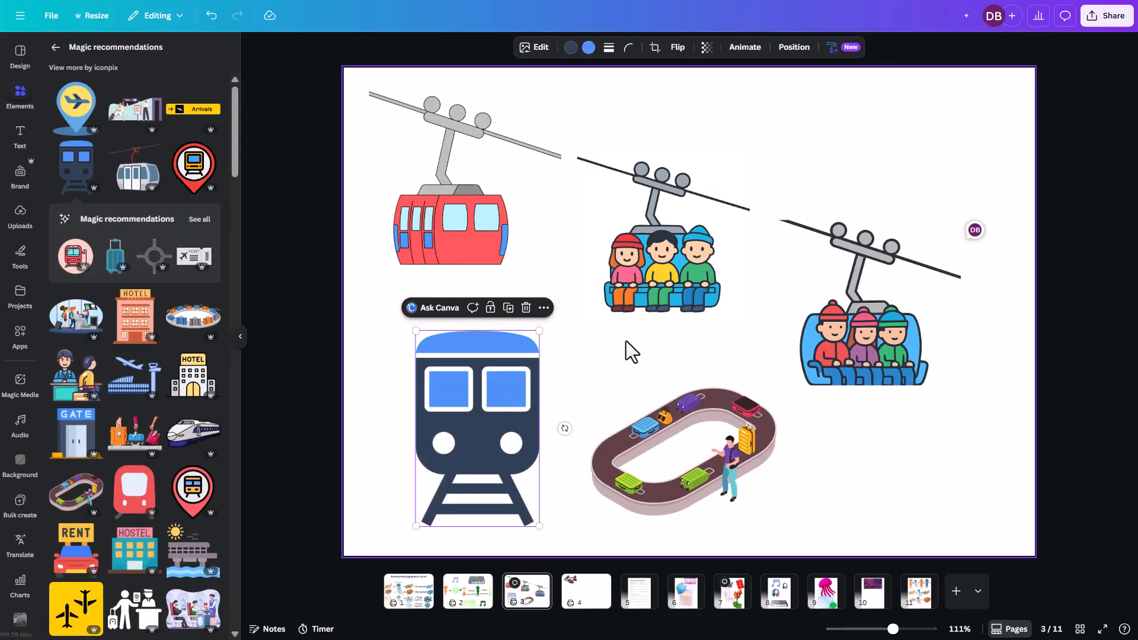
left_click(623, 348)
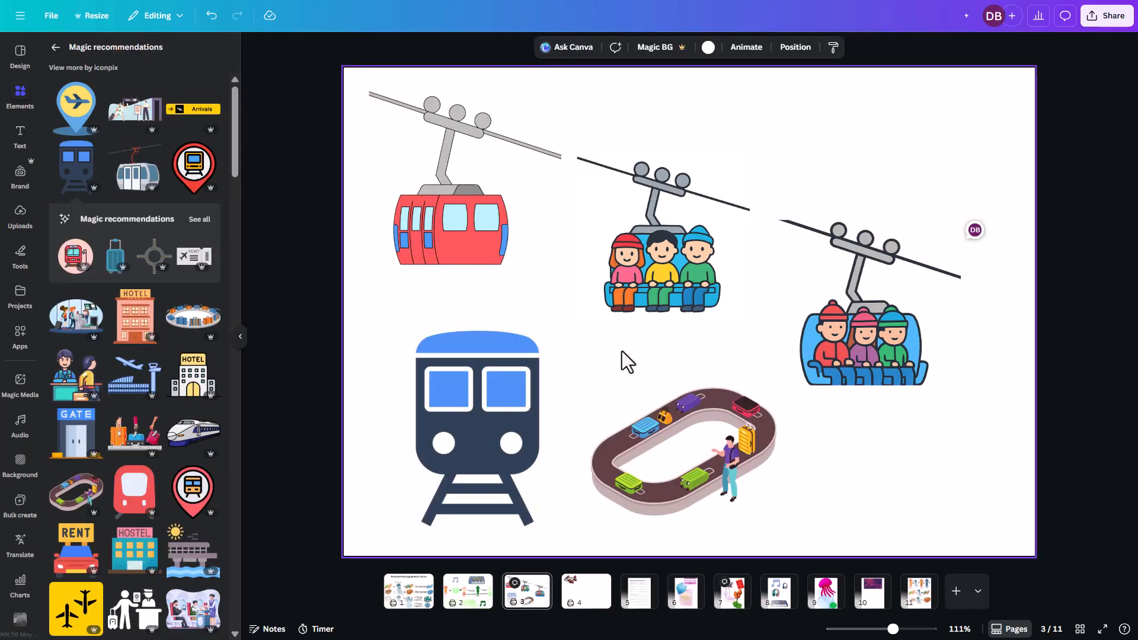
left_click(503, 376)
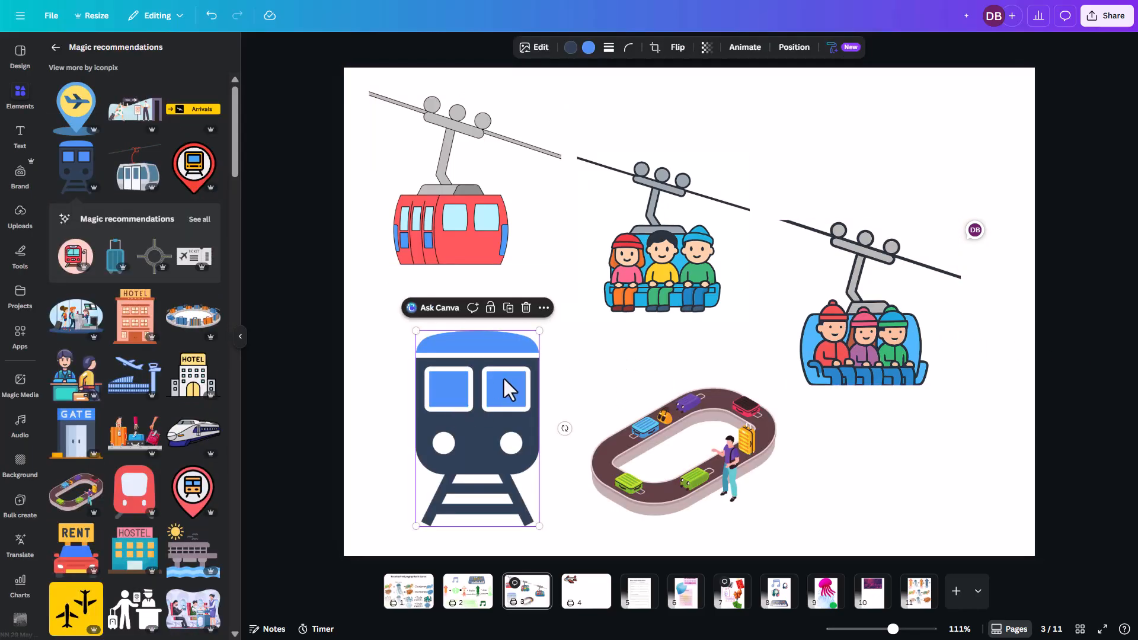
left_click(589, 53)
left_click(218, 134)
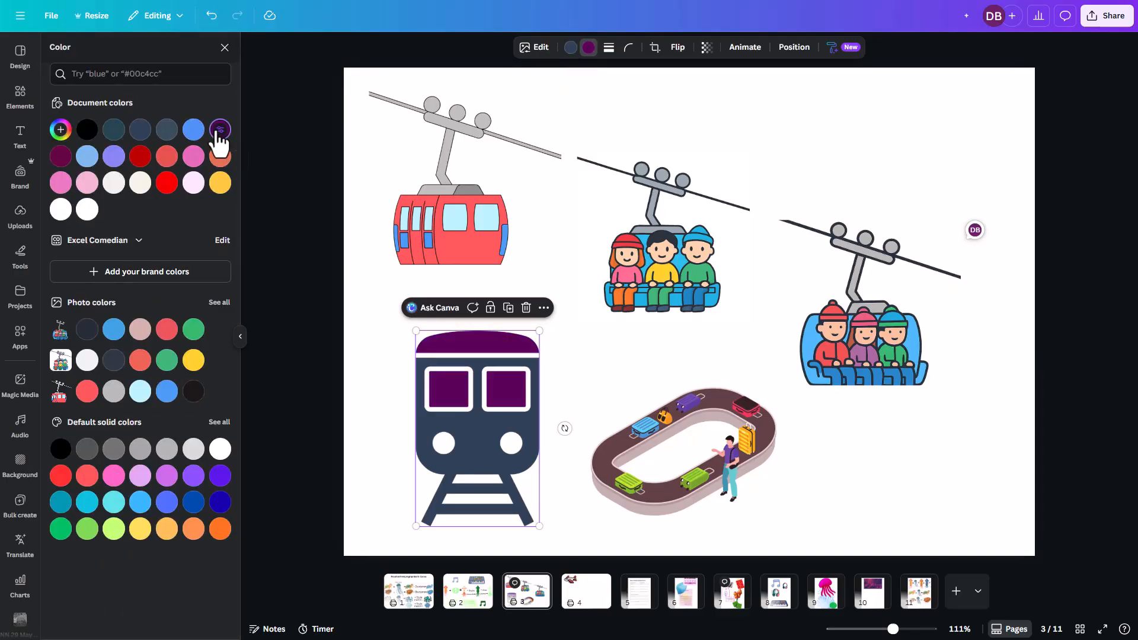
left_click(570, 47)
left_click(141, 159)
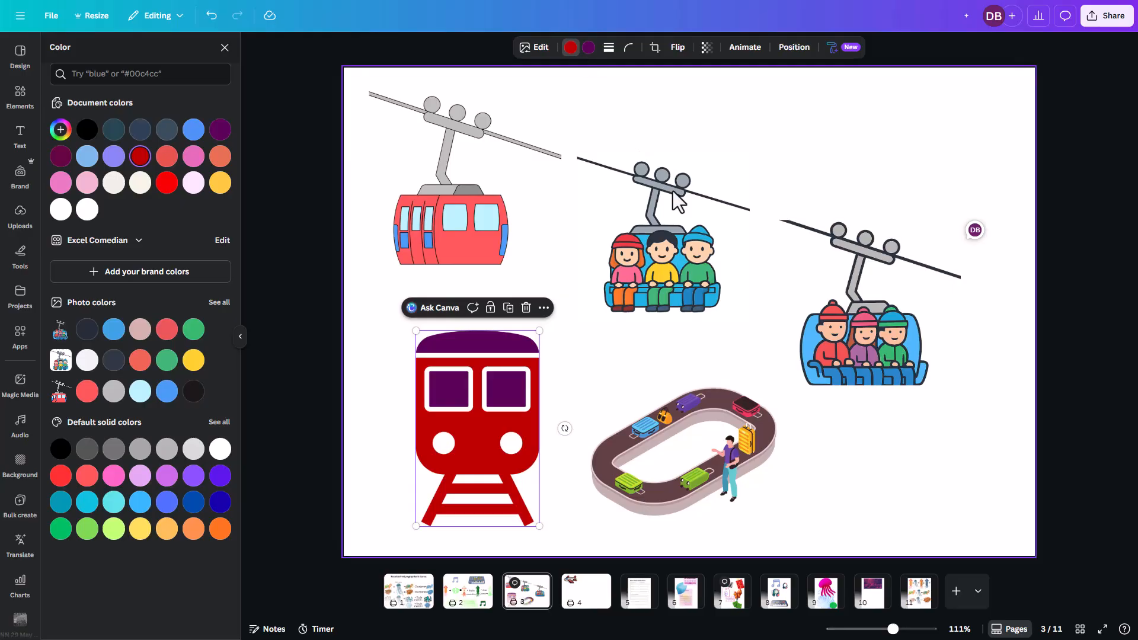
Ask Canva to switch the carousel's yellow suitcase to a red pram and the man to a woman in a bride gown with a dog on a leash.
left_click(699, 420)
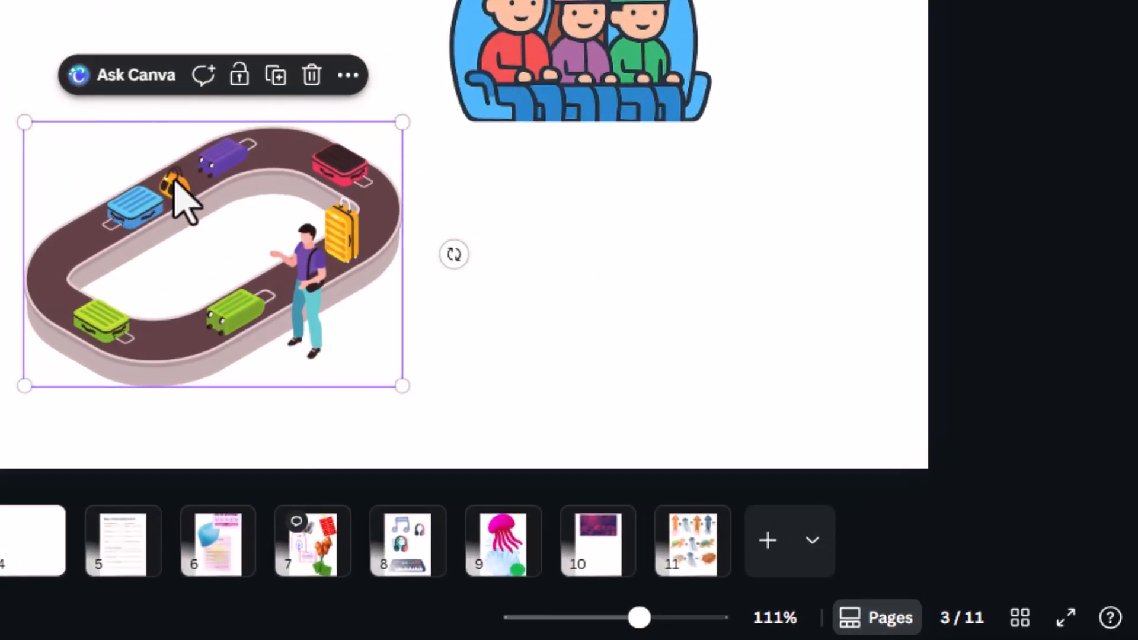
left_click(136, 78)
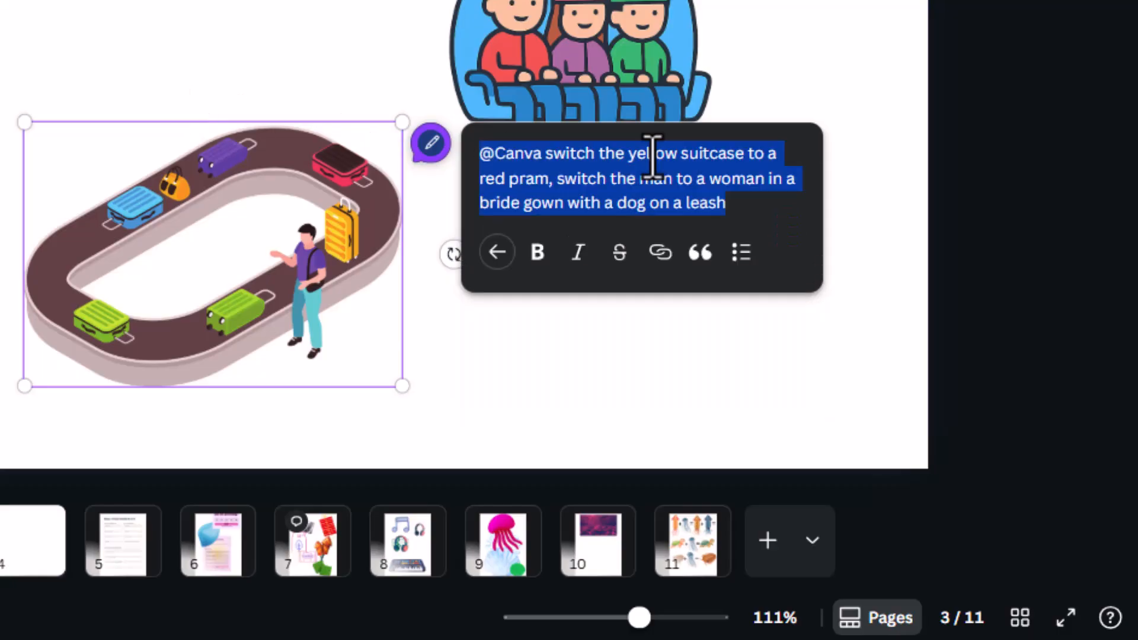
left_click(639, 178)
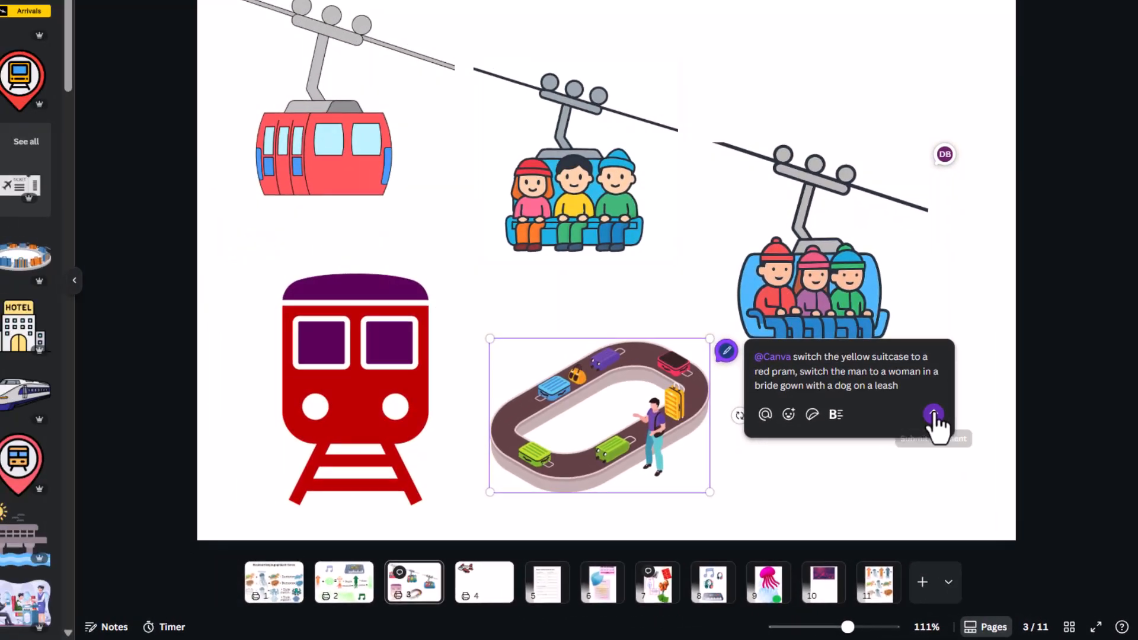
left_click(813, 281)
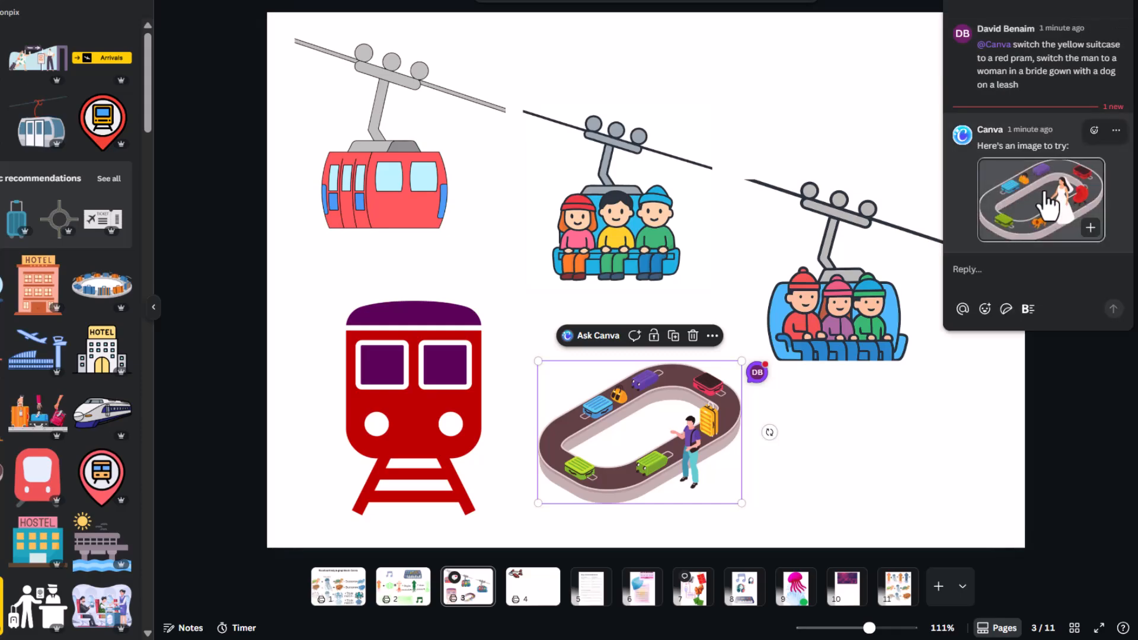
Reply to Canva with "Bride is not on the carousel but beside it. carousel should go back to its original colours".
left_click(996, 274)
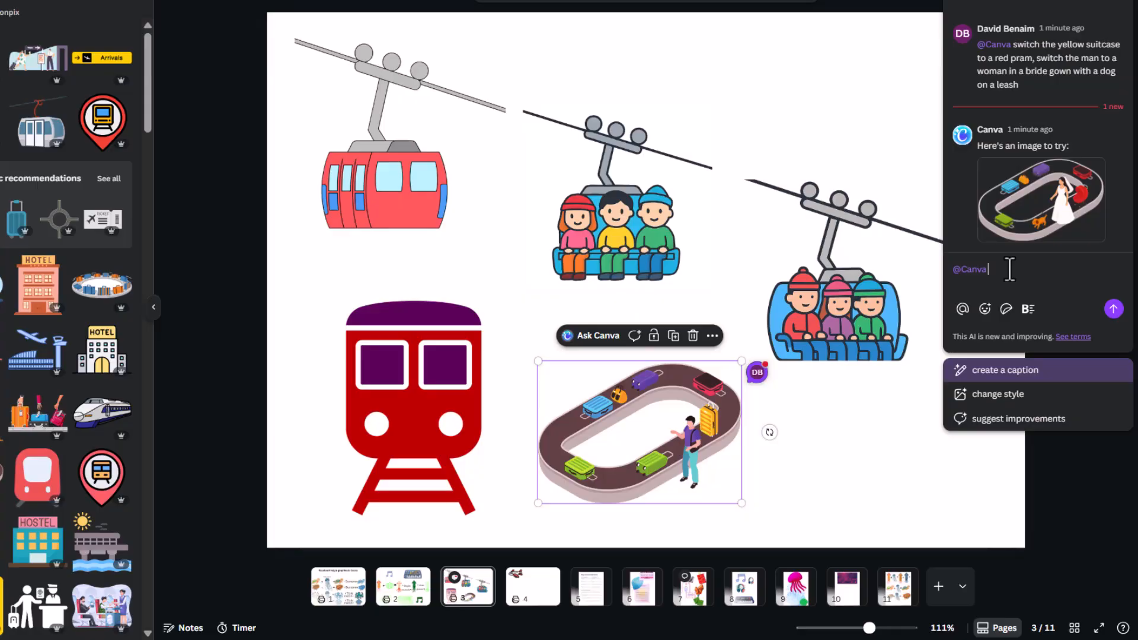
type("Bride is")
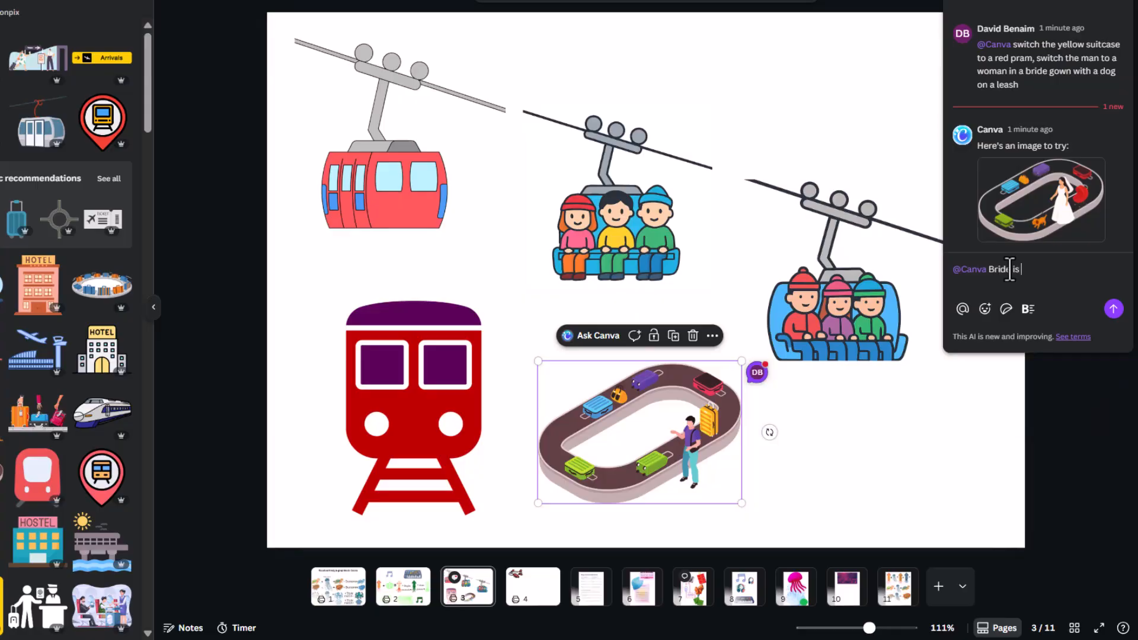
type(" not on the carousel but beside it. carou")
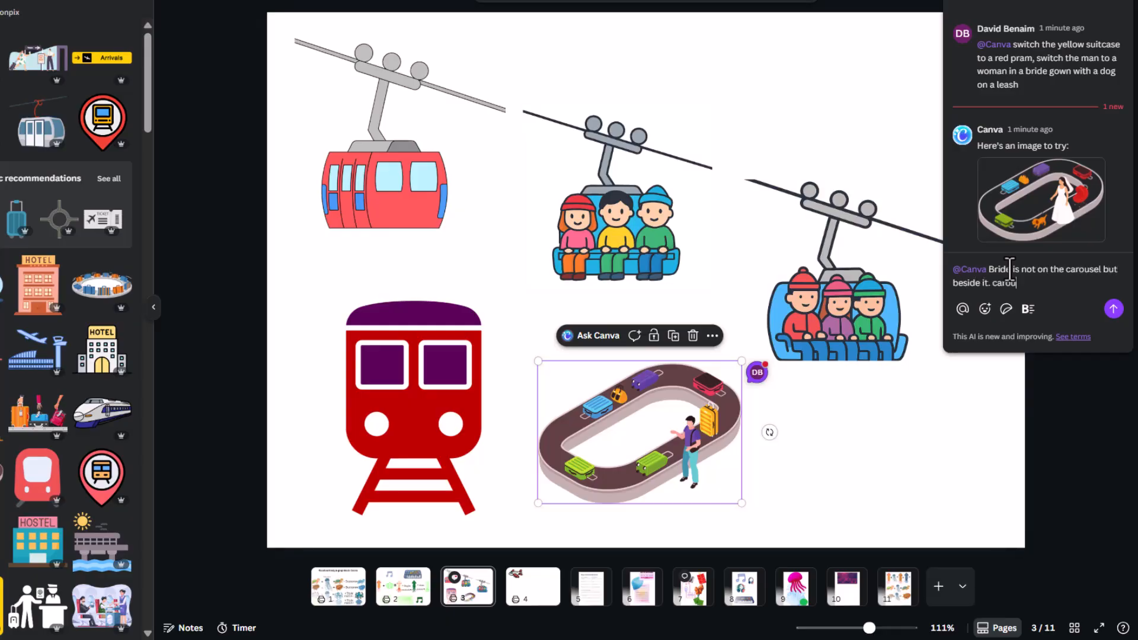
type("sel should go back to its original colours")
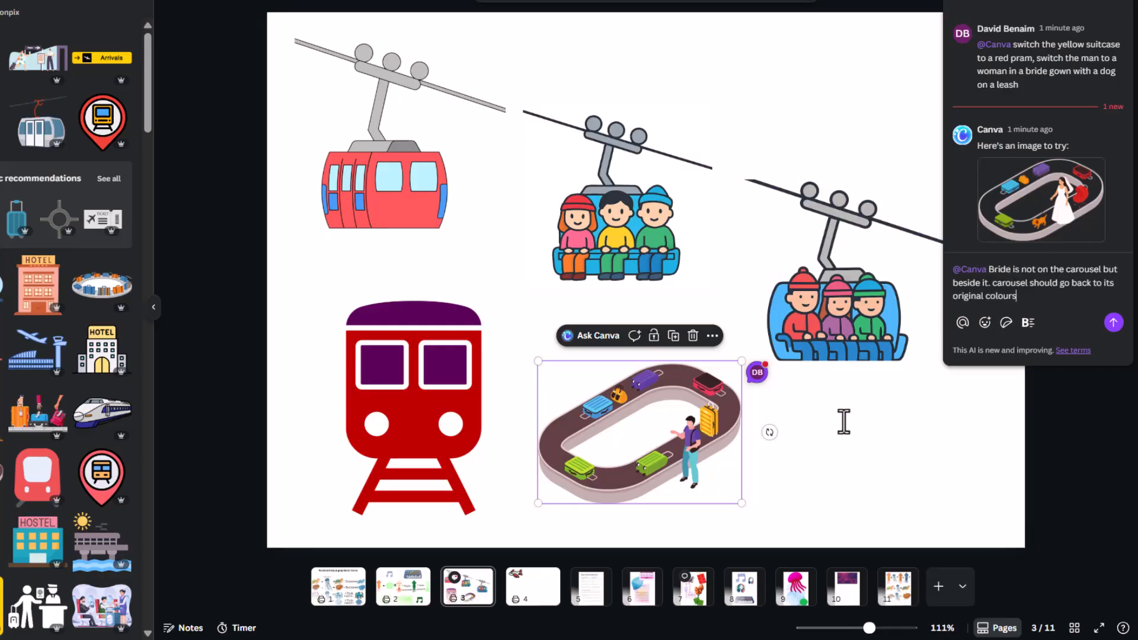
key("Return")
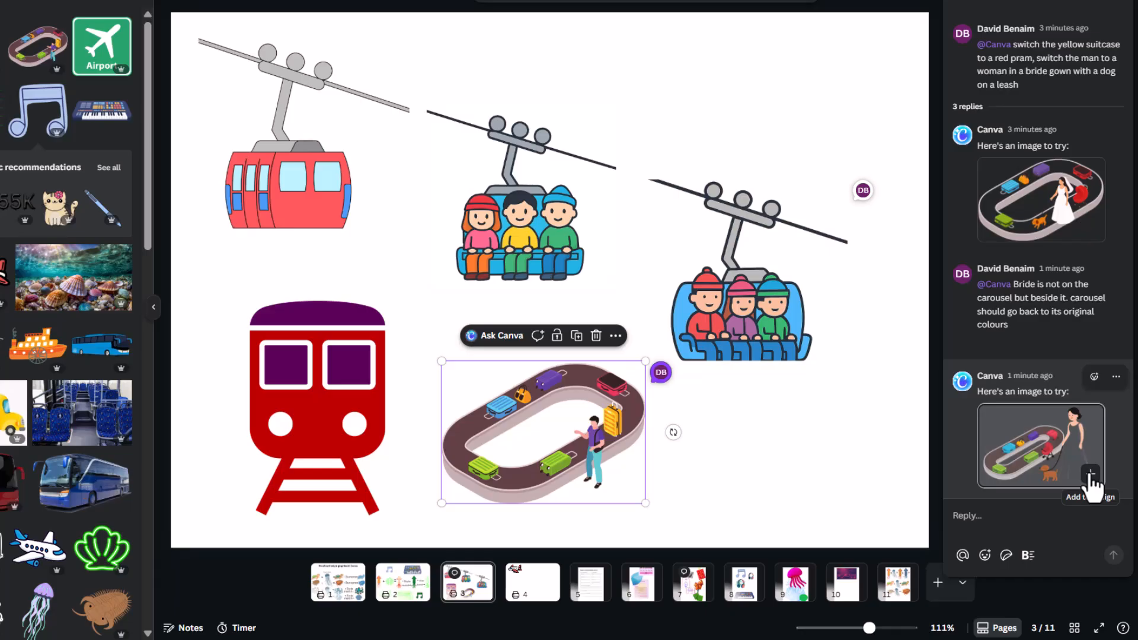
Add the regenerated bride and carousel image to the page, shrink it and place it beside the original luggage carousel.
left_click(1091, 477)
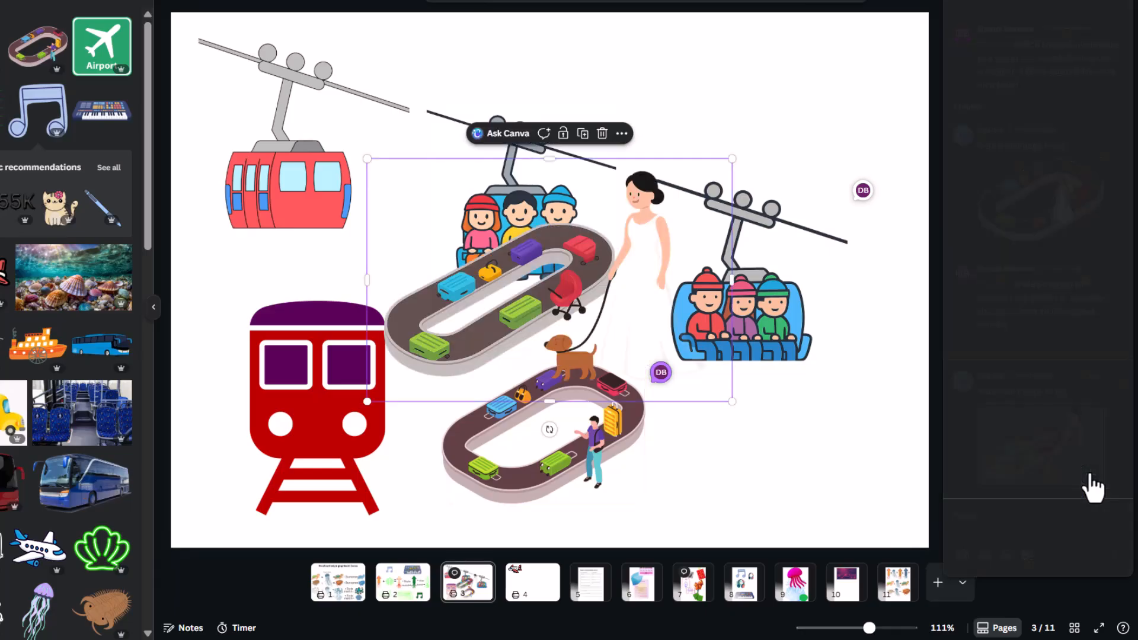
left_click_drag(597, 244, 771, 372)
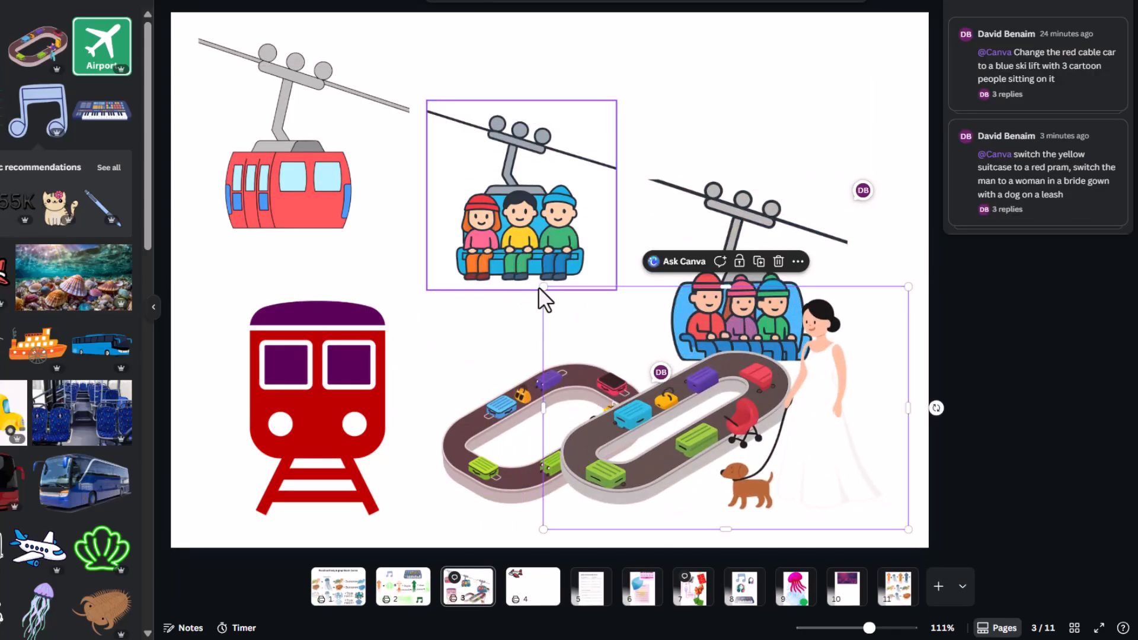
left_click_drag(543, 287, 655, 360)
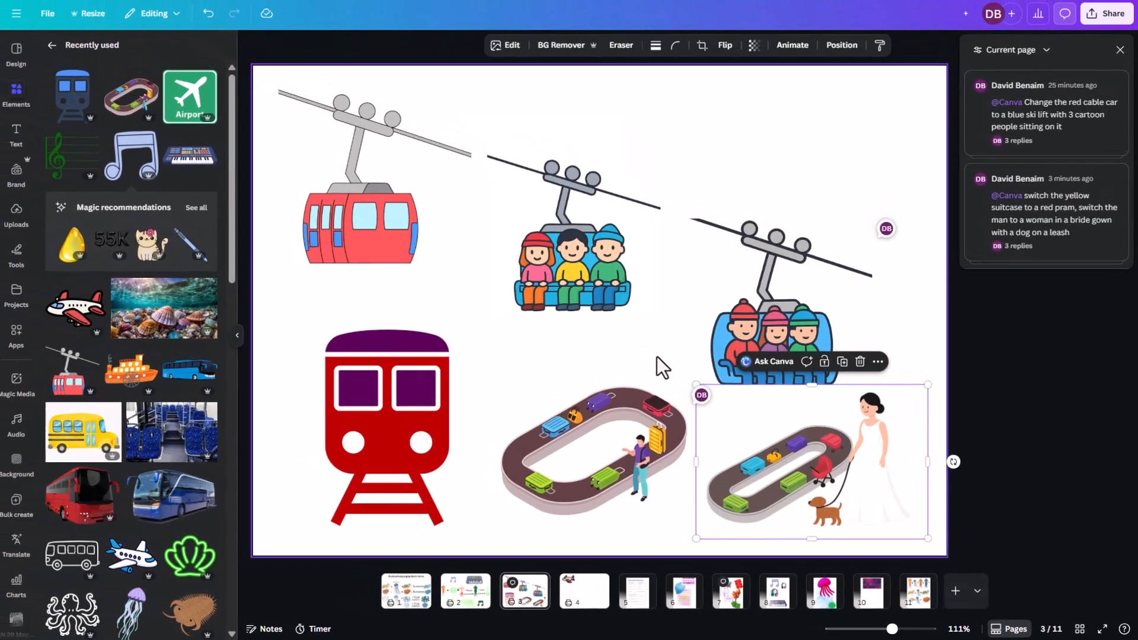
left_click(657, 356)
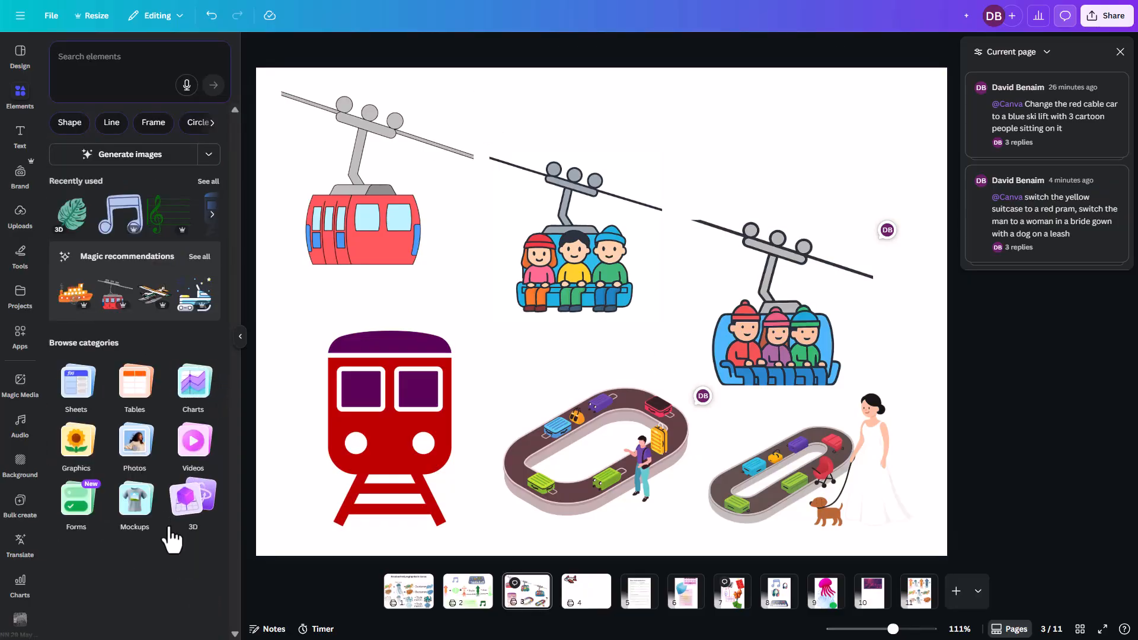
Add the green leaf from the 3D Animals & Nature elements, rotate it in 3D and place it over the rightmost ski lift.
left_click(201, 504)
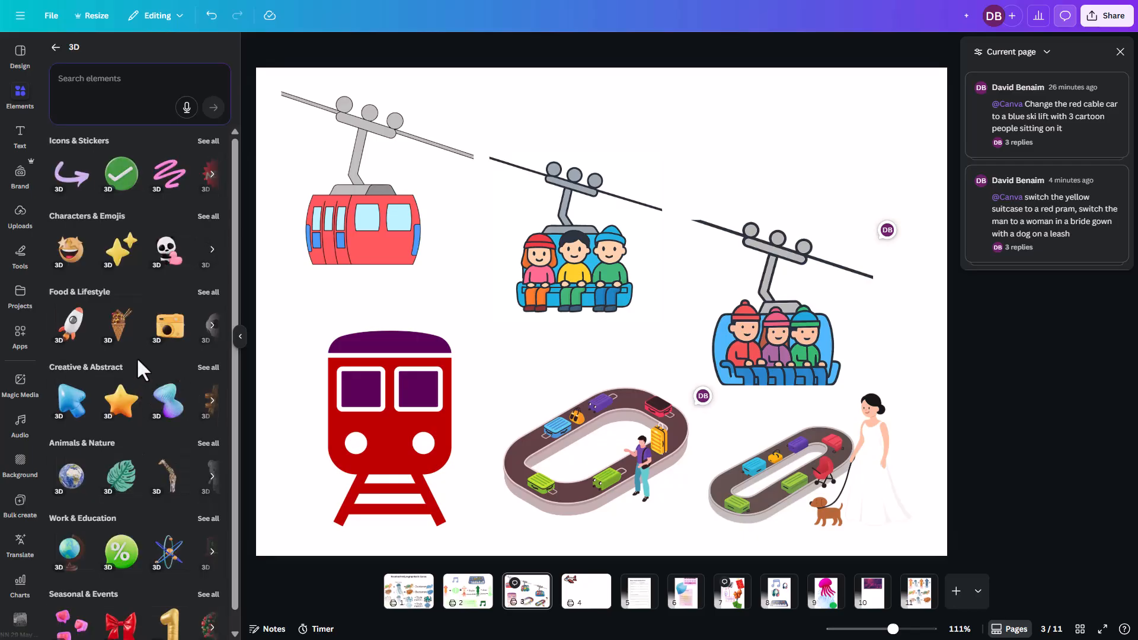
left_click(112, 492)
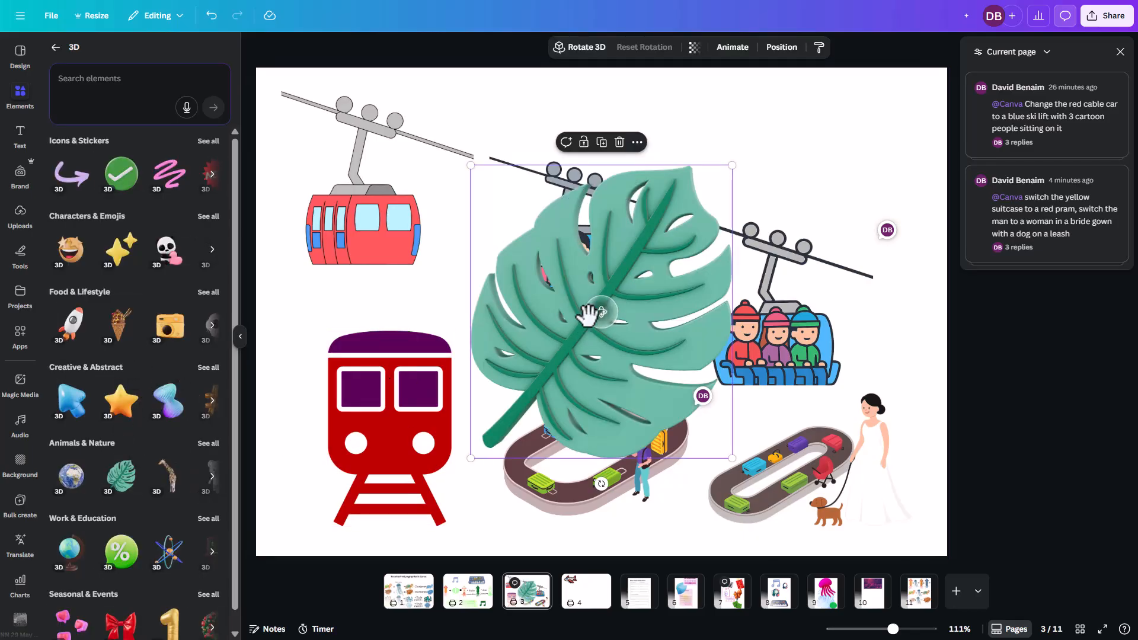
left_click_drag(603, 310, 757, 226)
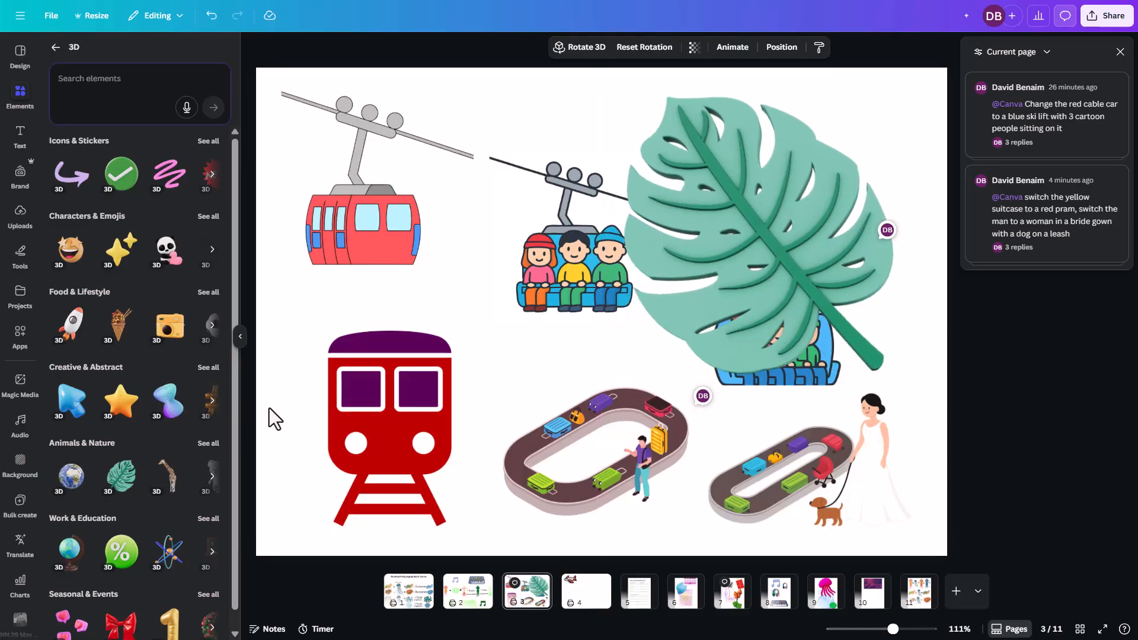
left_click(56, 49)
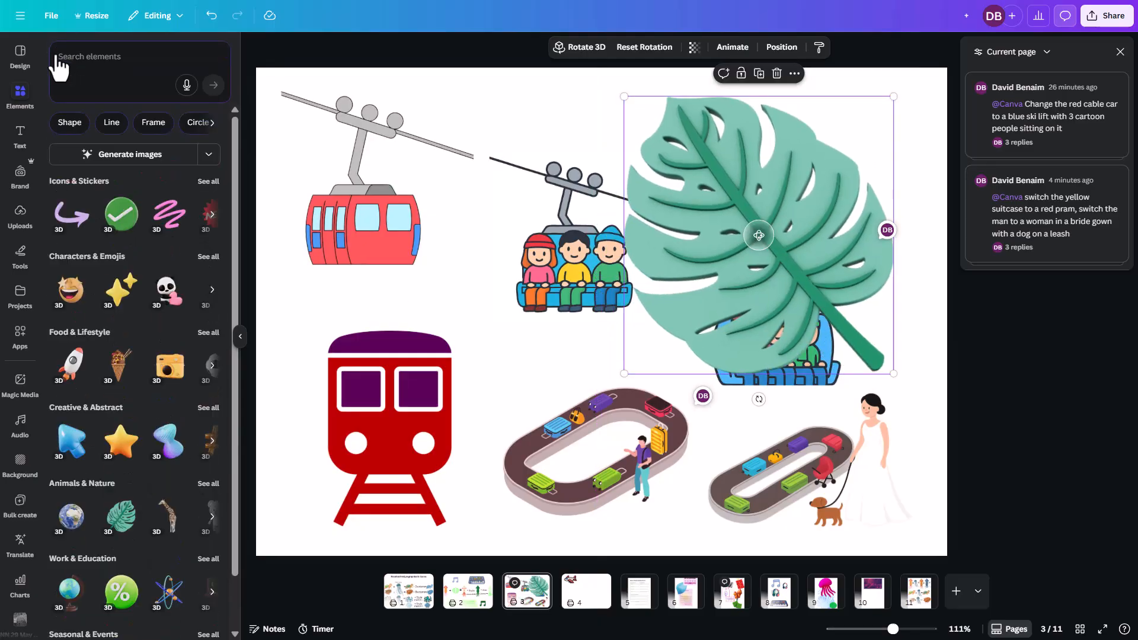